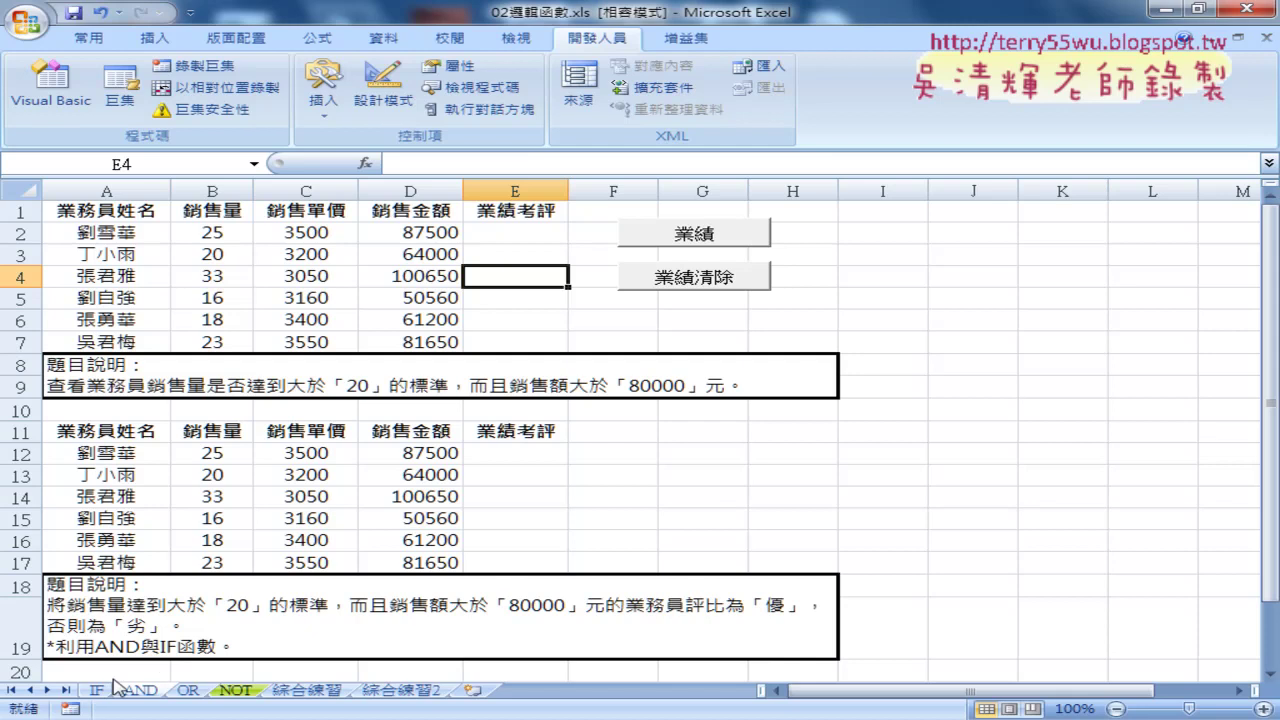
Step: Review the AND sheet's salesperson data, comparing sales quantity column B with sales amount column D
left_click(96, 690)
left_click(140, 690)
left_click_drag(6, 232, 6, 340)
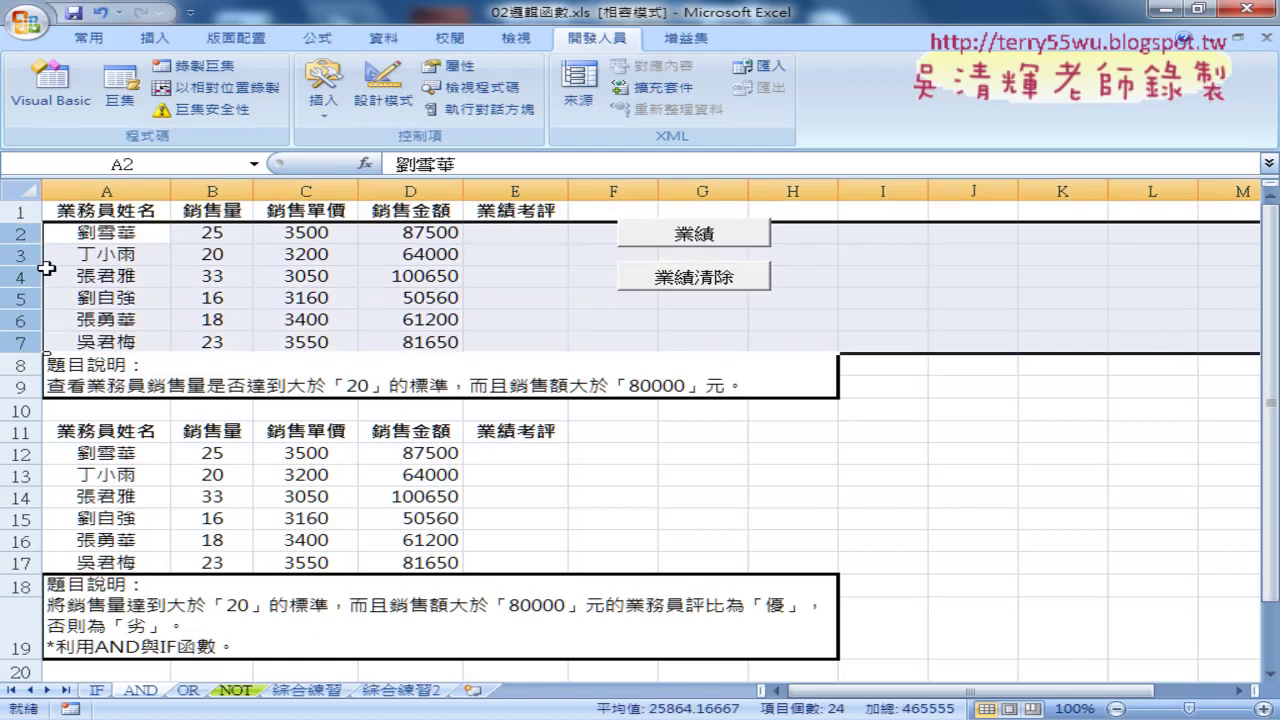
left_click(317, 391)
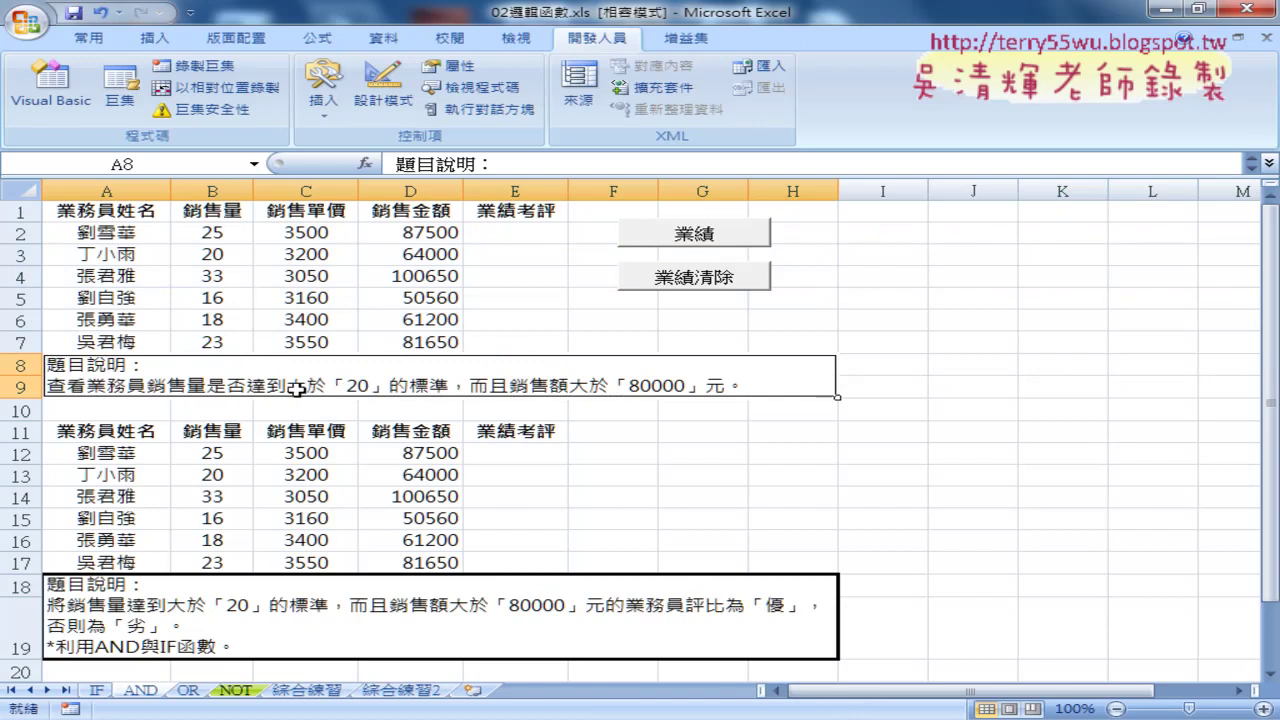
left_click(212, 186)
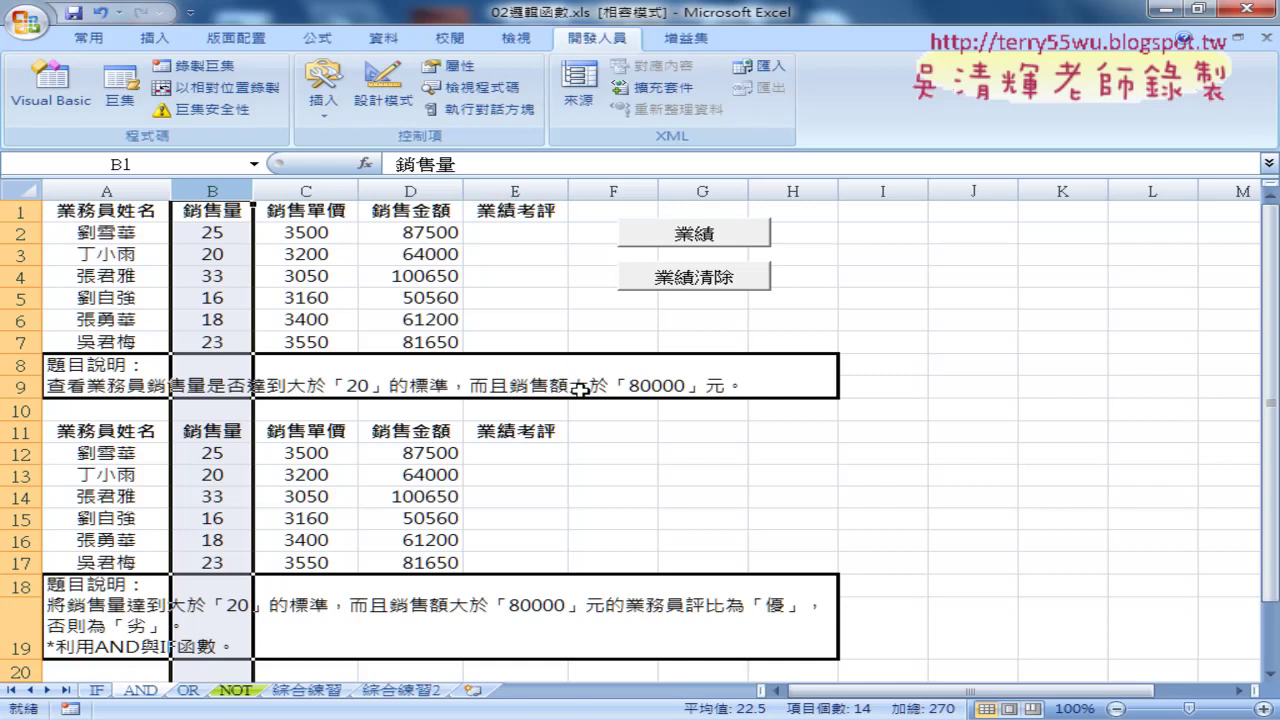
left_click(400, 188)
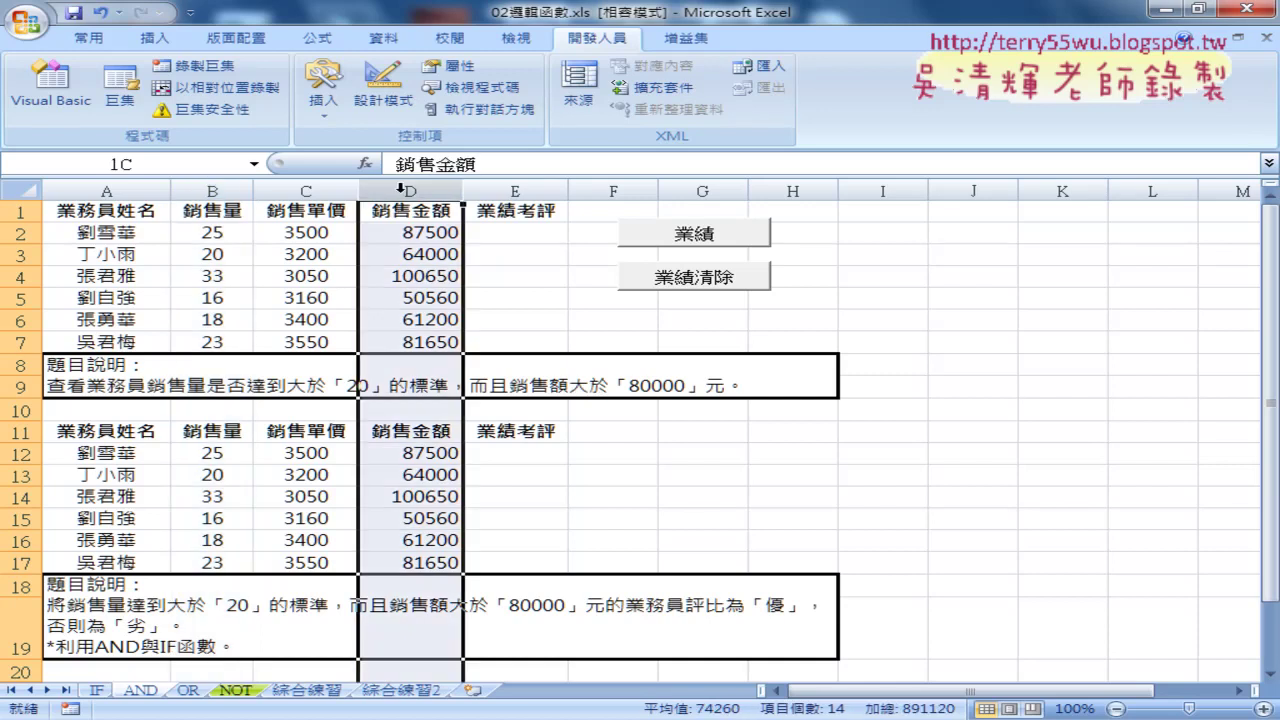
left_click(214, 190)
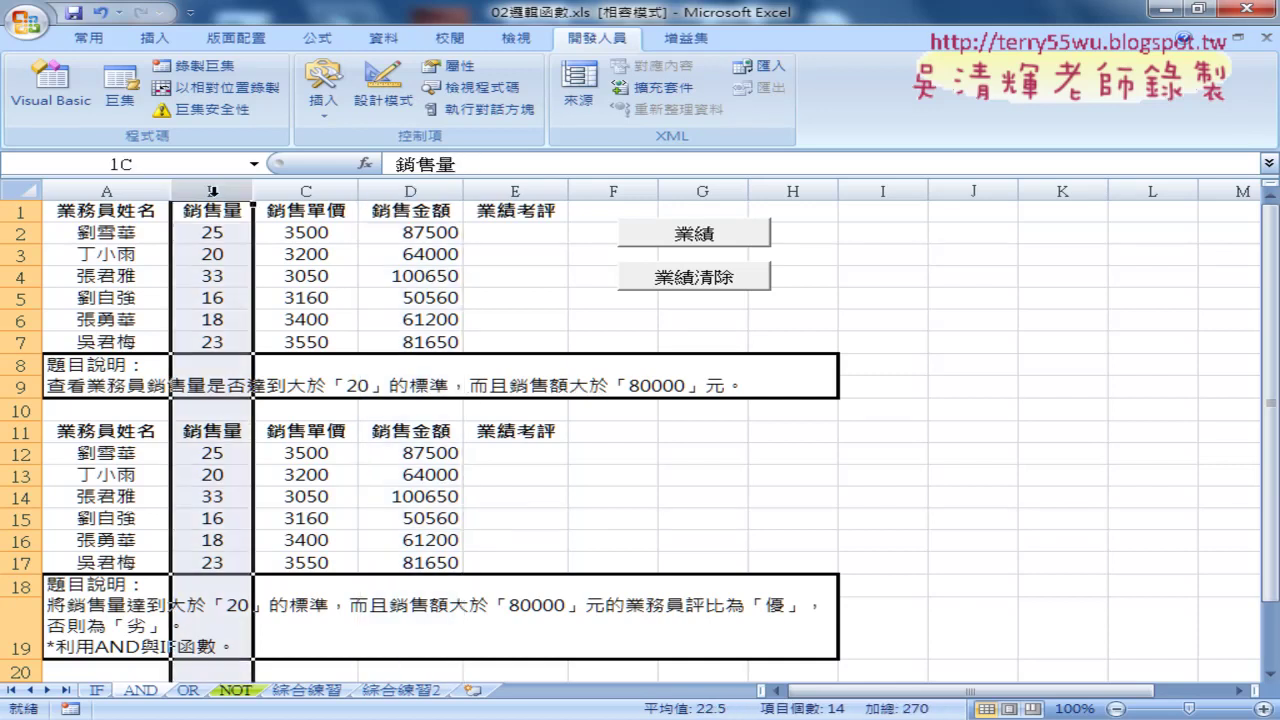
left_click(414, 189)
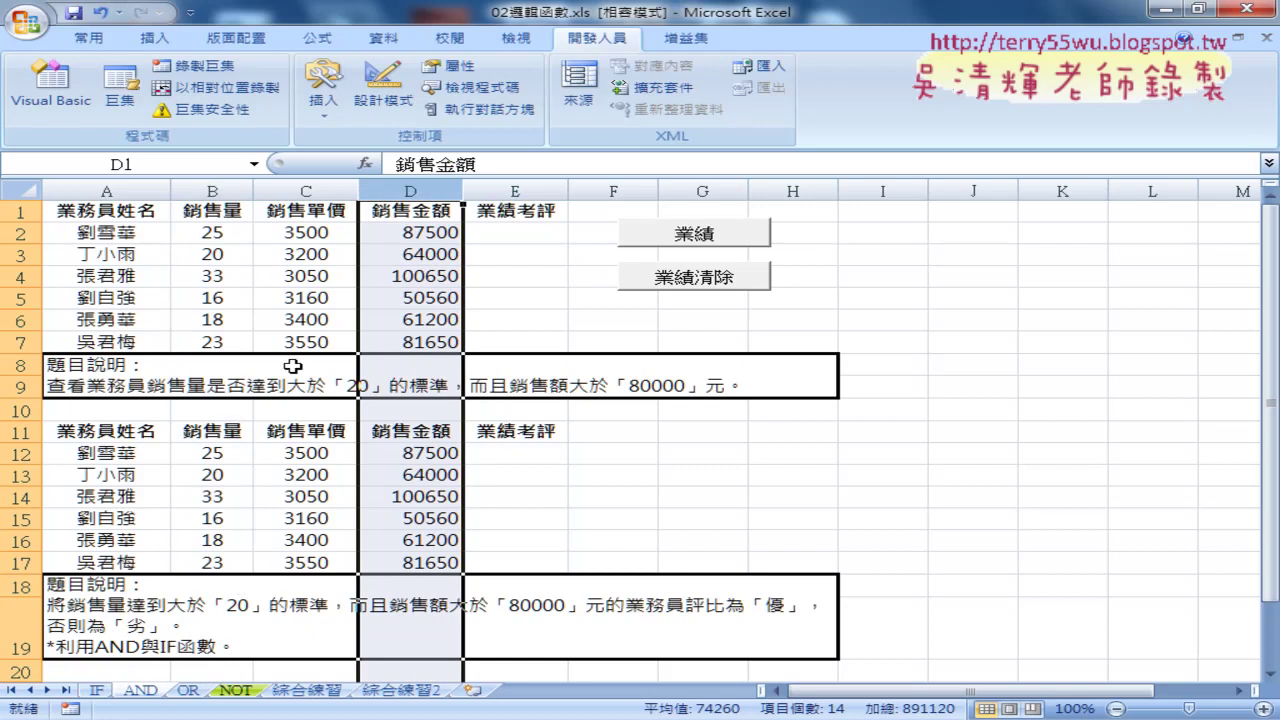
left_click(213, 189)
left_click(417, 189)
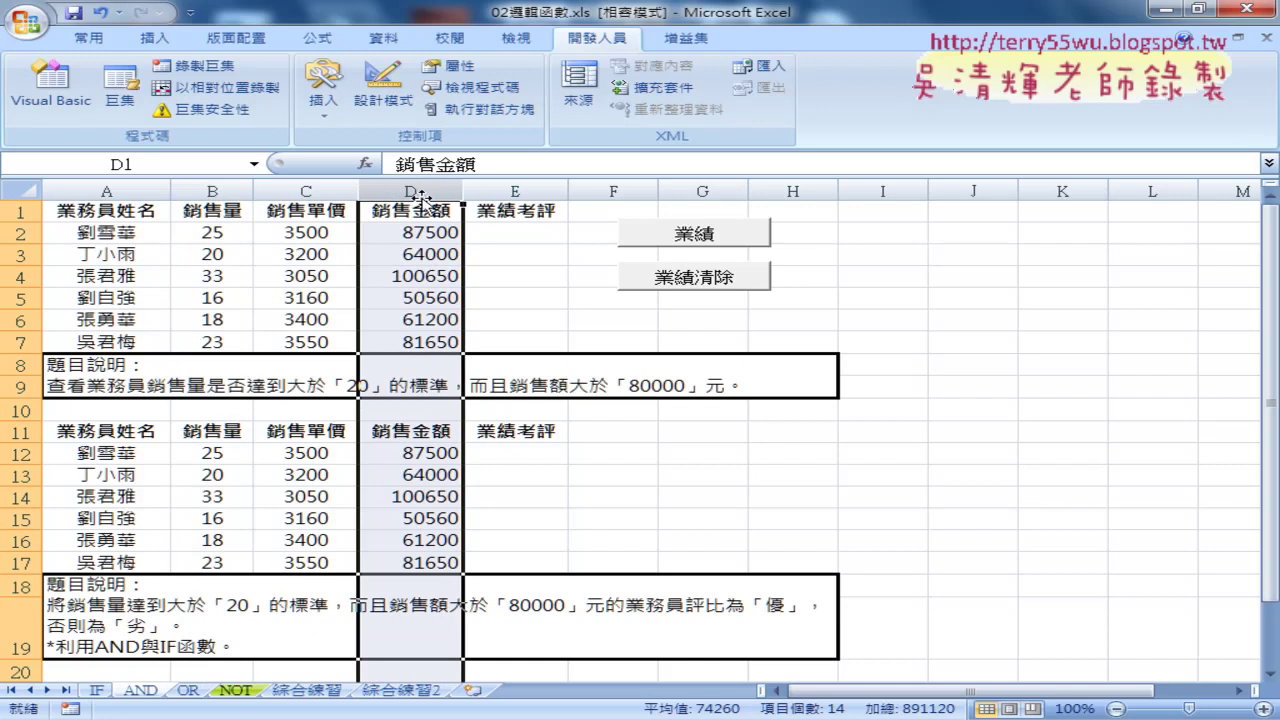
Step: Select E2 and run the fill and clear macros to demonstrate Y/N results in E2:E7
left_click(533, 235)
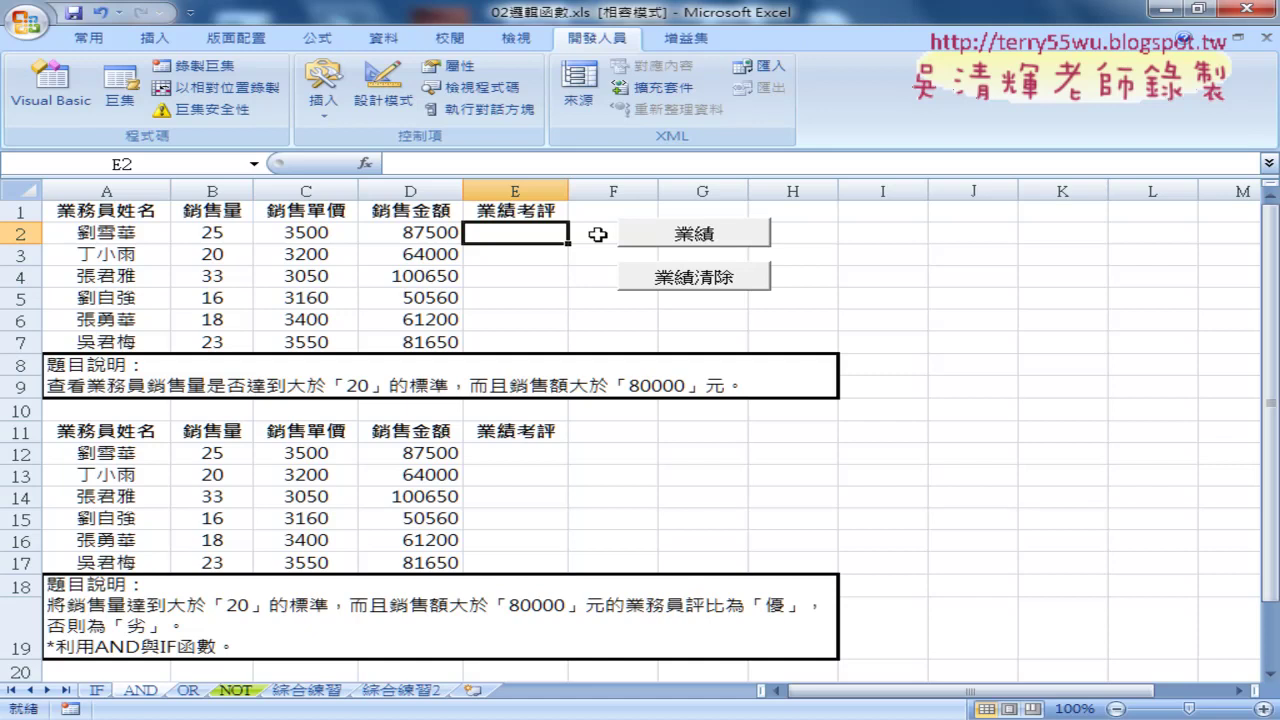
left_click(692, 238)
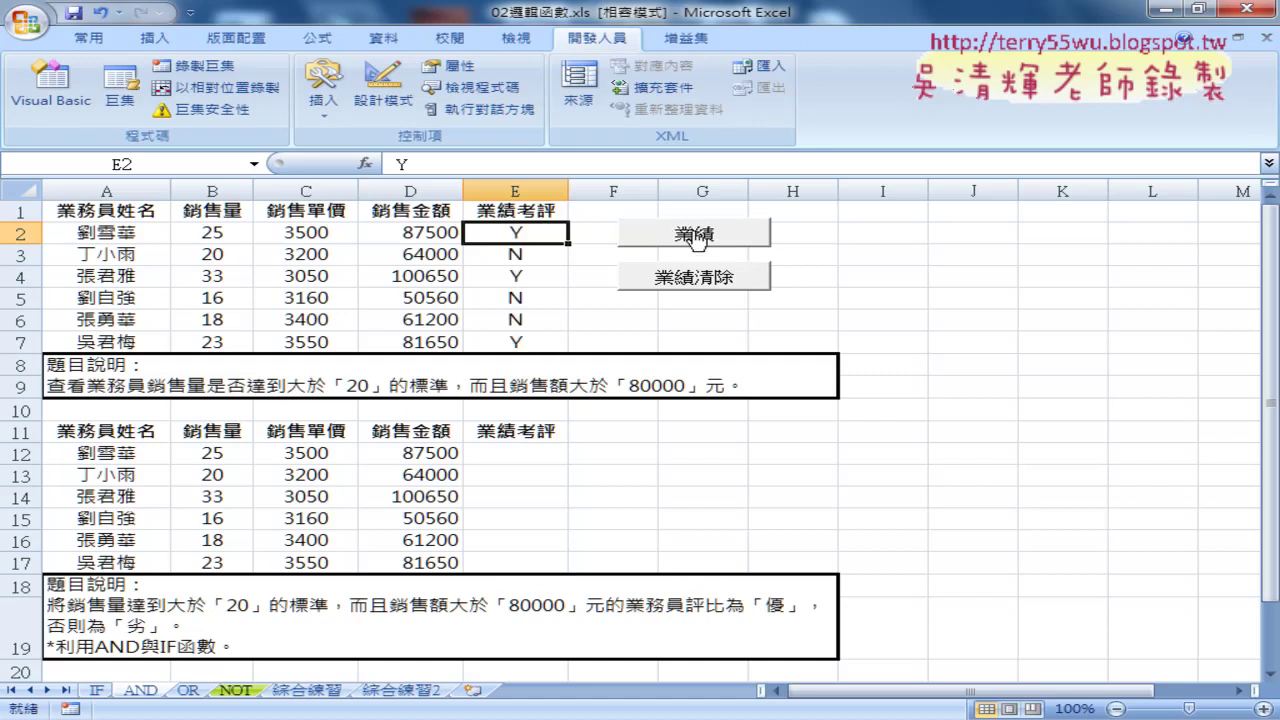
left_click(687, 282)
left_click(690, 237)
left_click(688, 276)
left_click(690, 236)
left_click(692, 277)
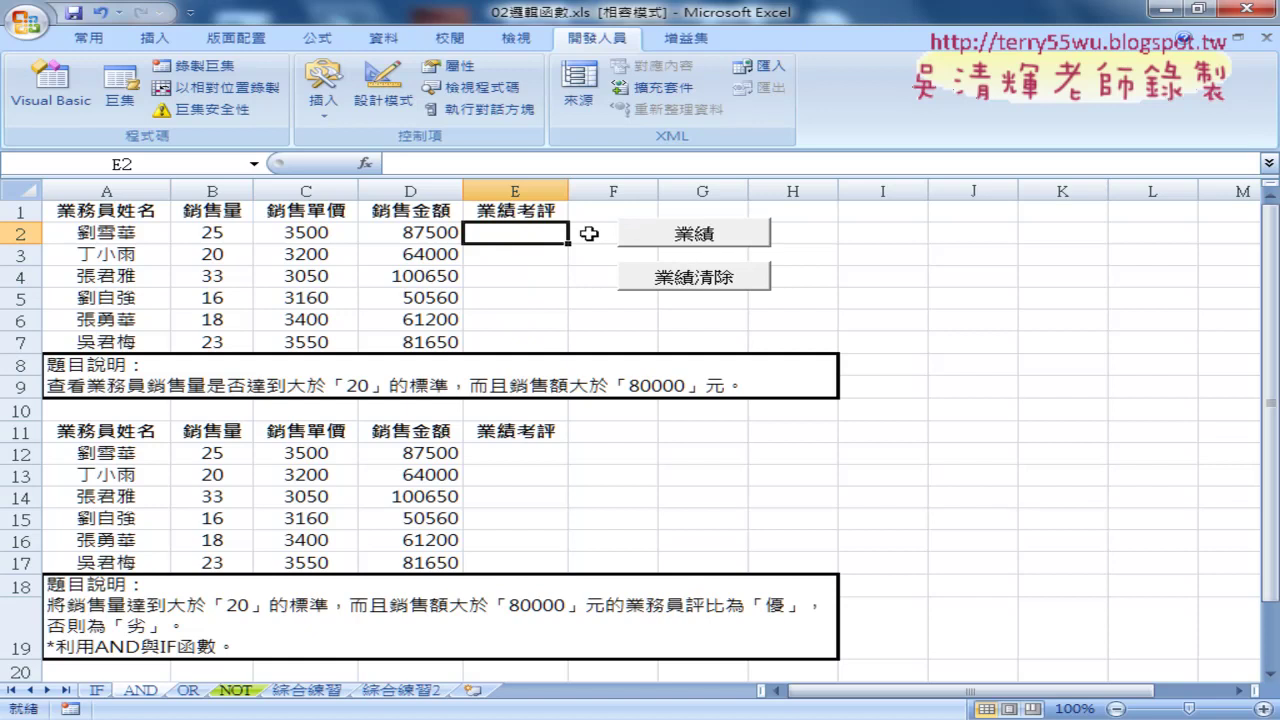
Step: Insert an IF function into E2 from the 邏輯 category and move its arguments dialog aside
left_click(365, 165)
left_click(825, 324)
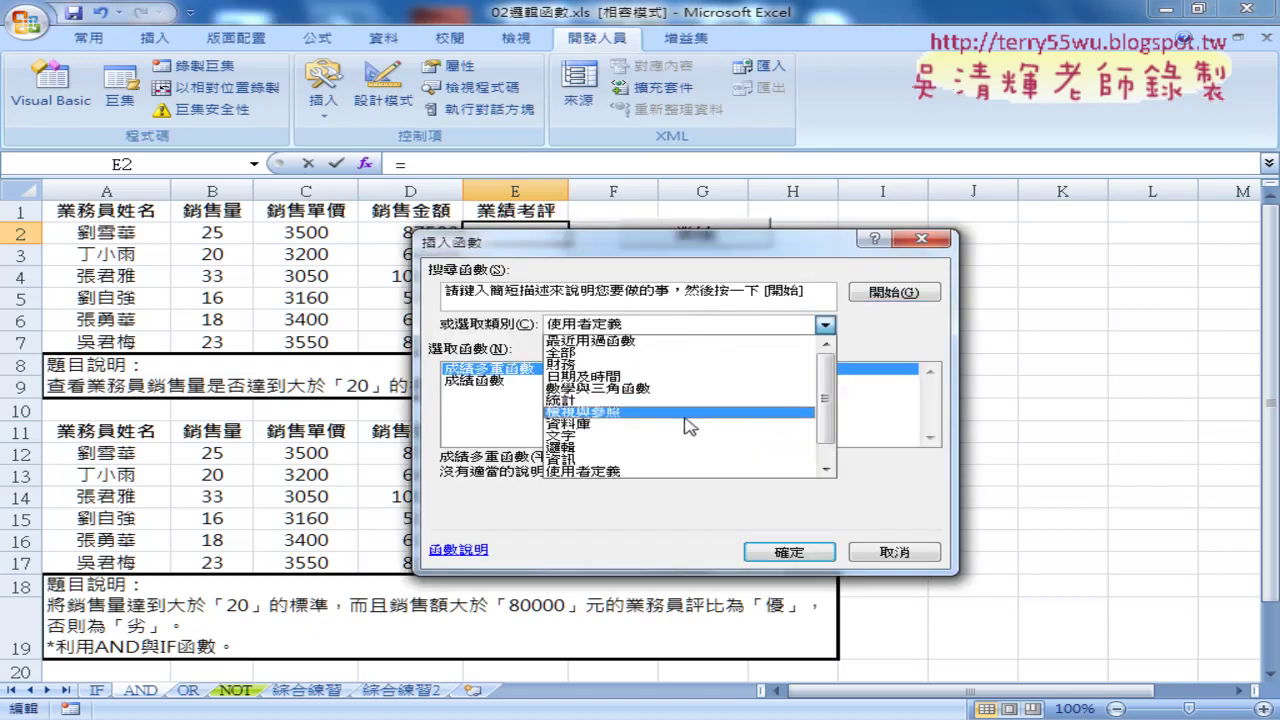
left_click(688, 448)
double_click(476, 393)
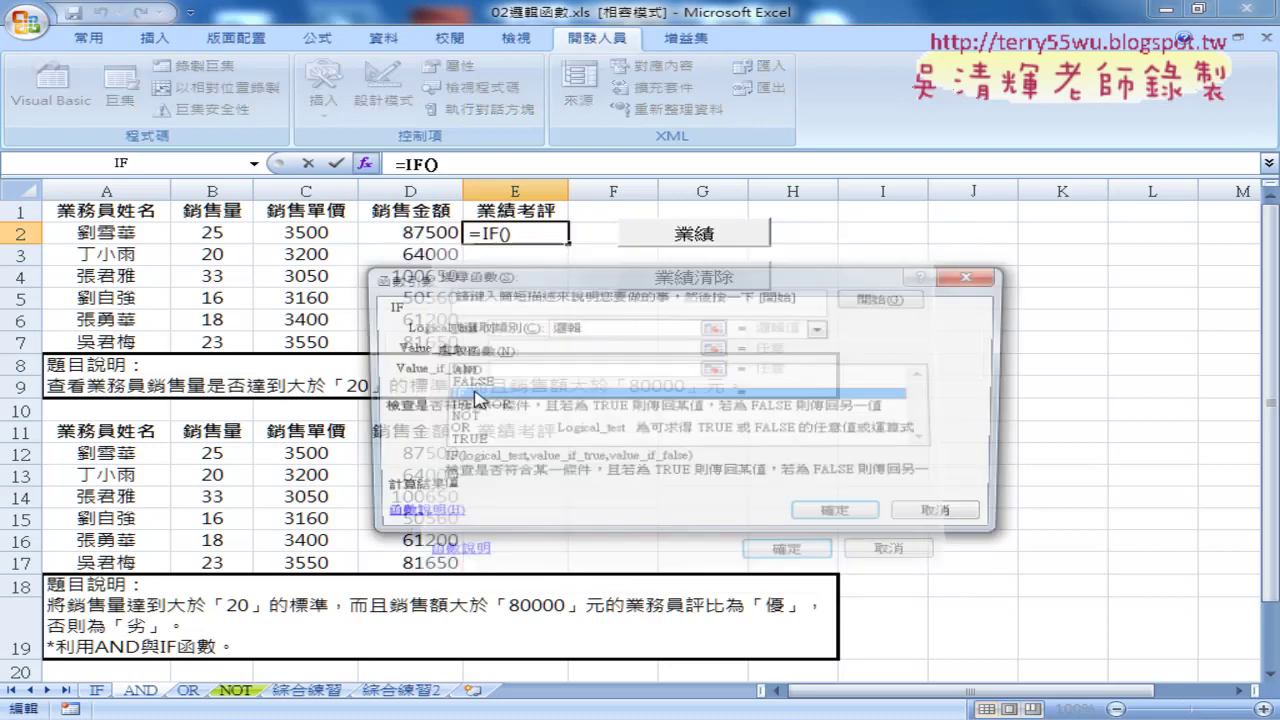
left_click_drag(560, 362, 710, 172)
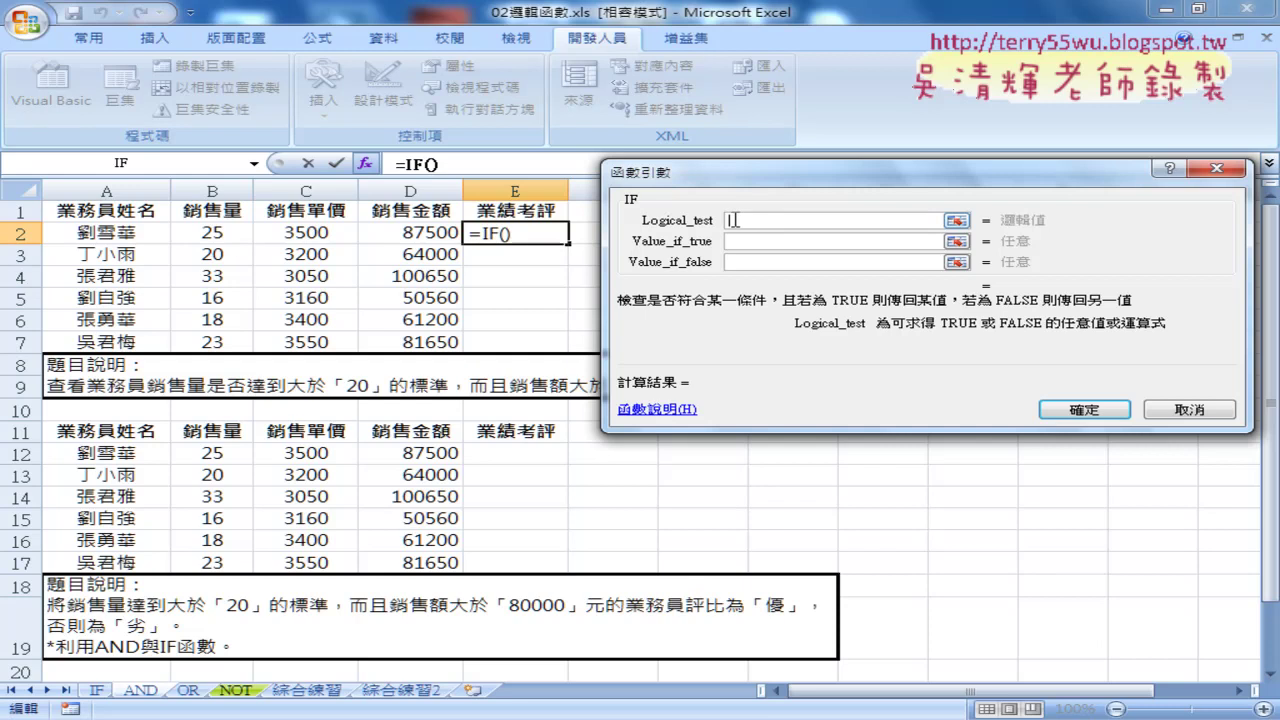
Step: Build the IF logical test and(B2>20,D2>80000) using cells B2 and D2
type("8")
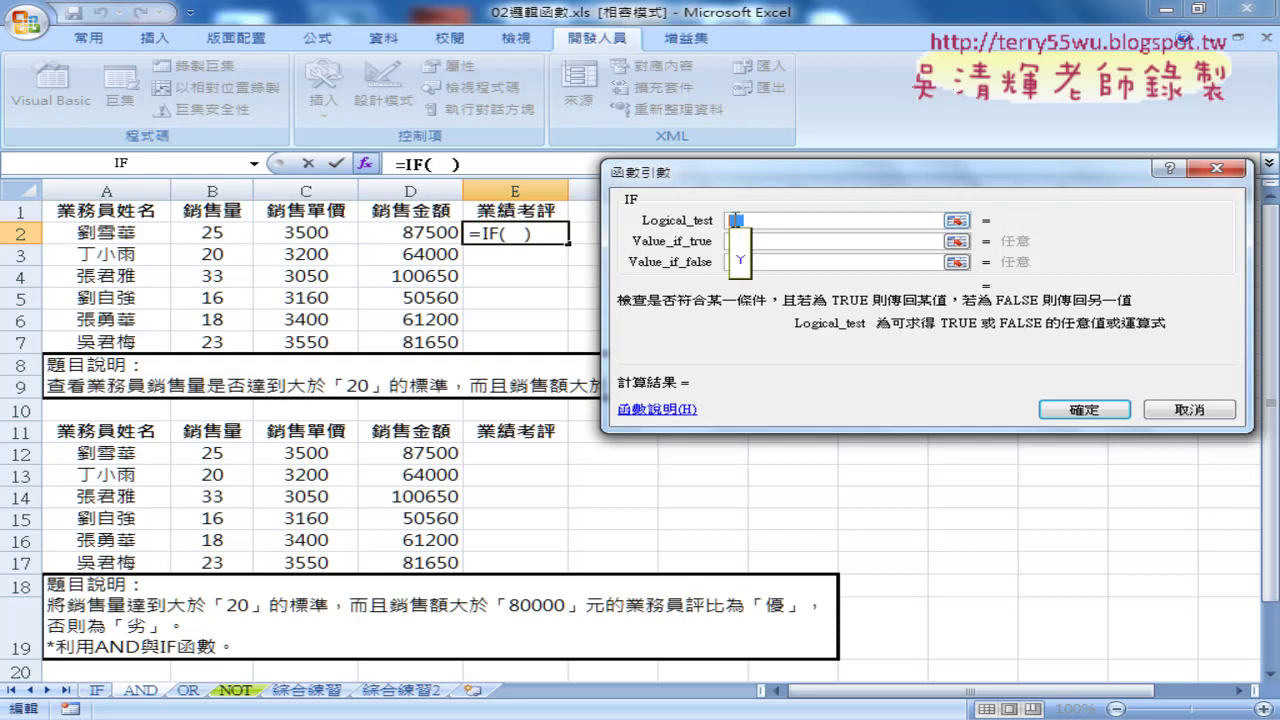
type("a")
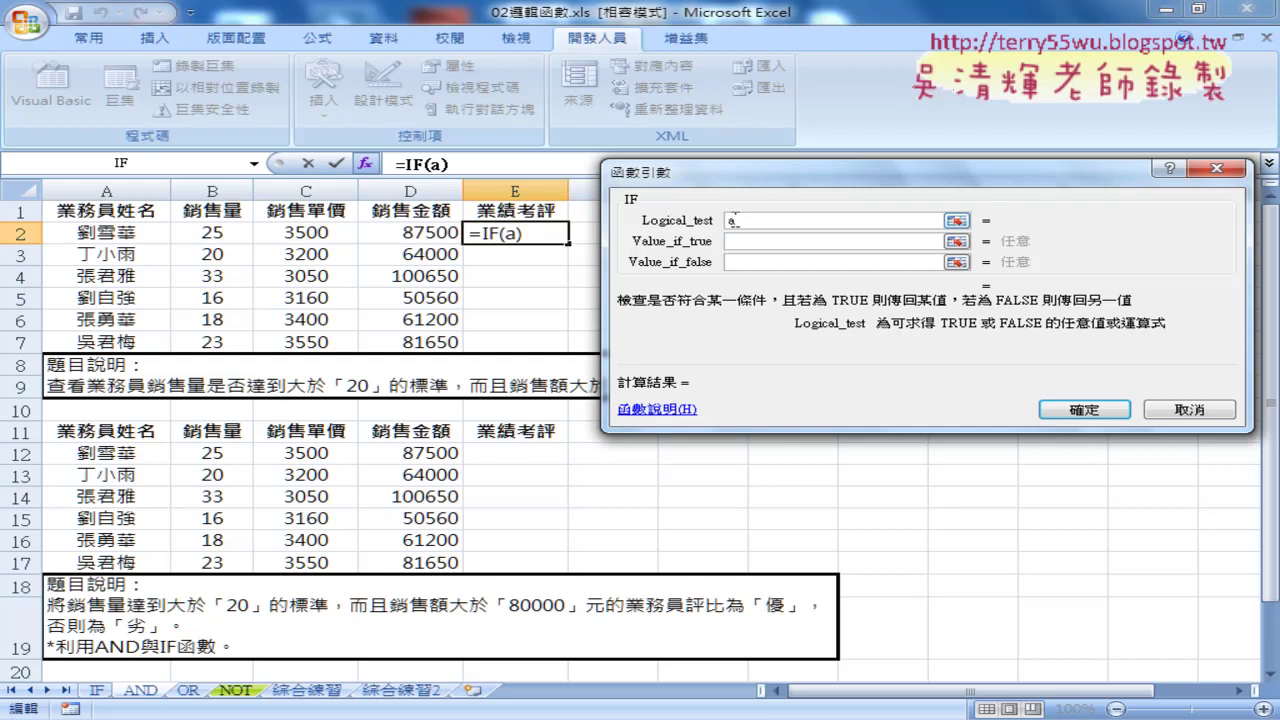
type("nd")
type("(")
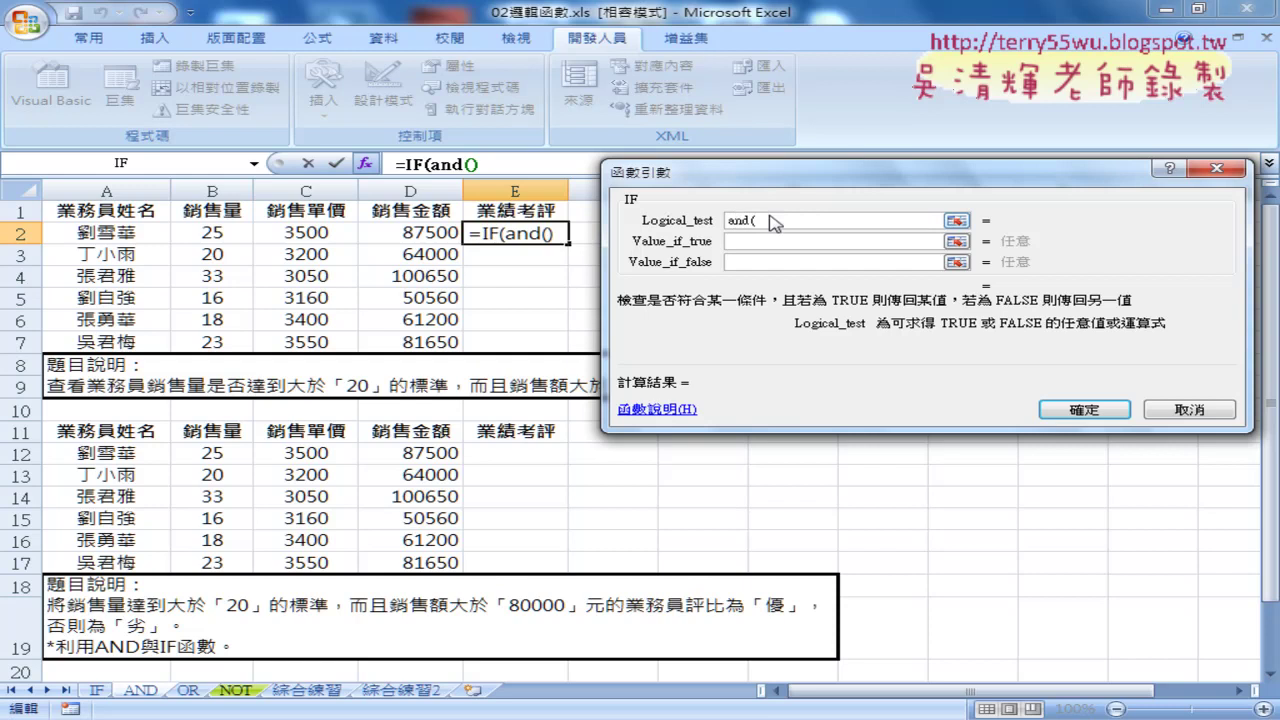
left_click(235, 237)
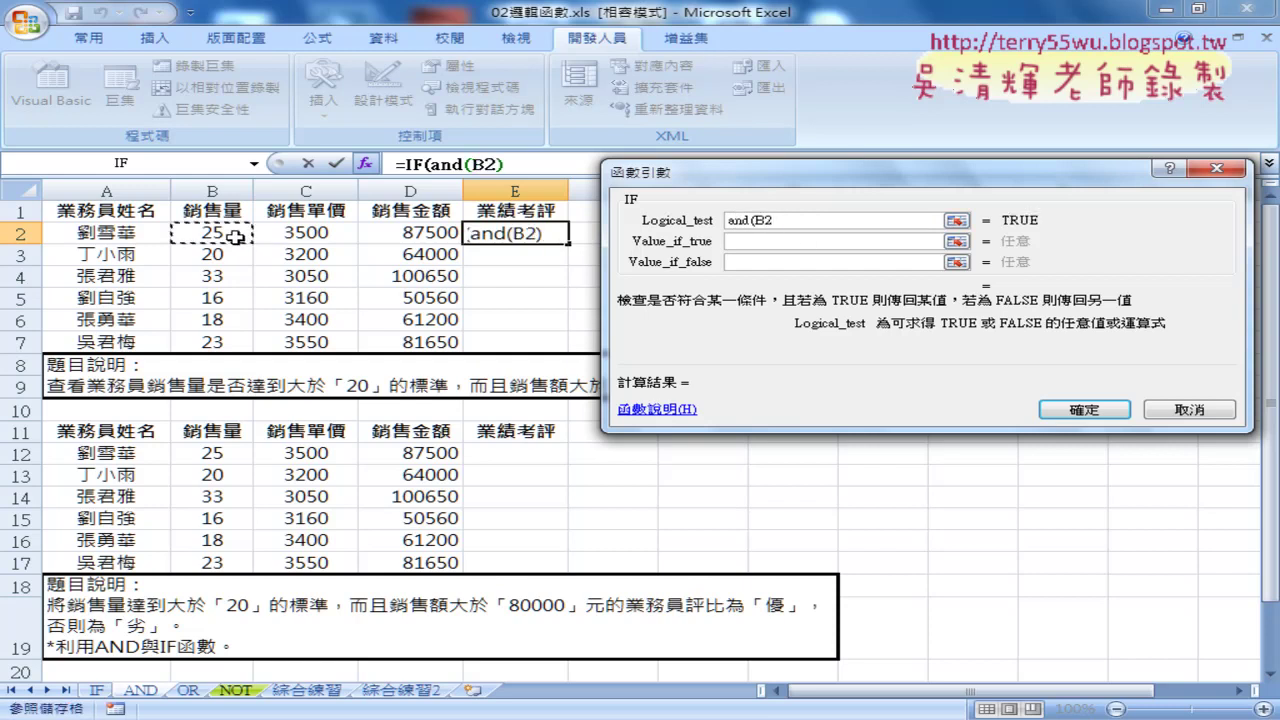
type(">")
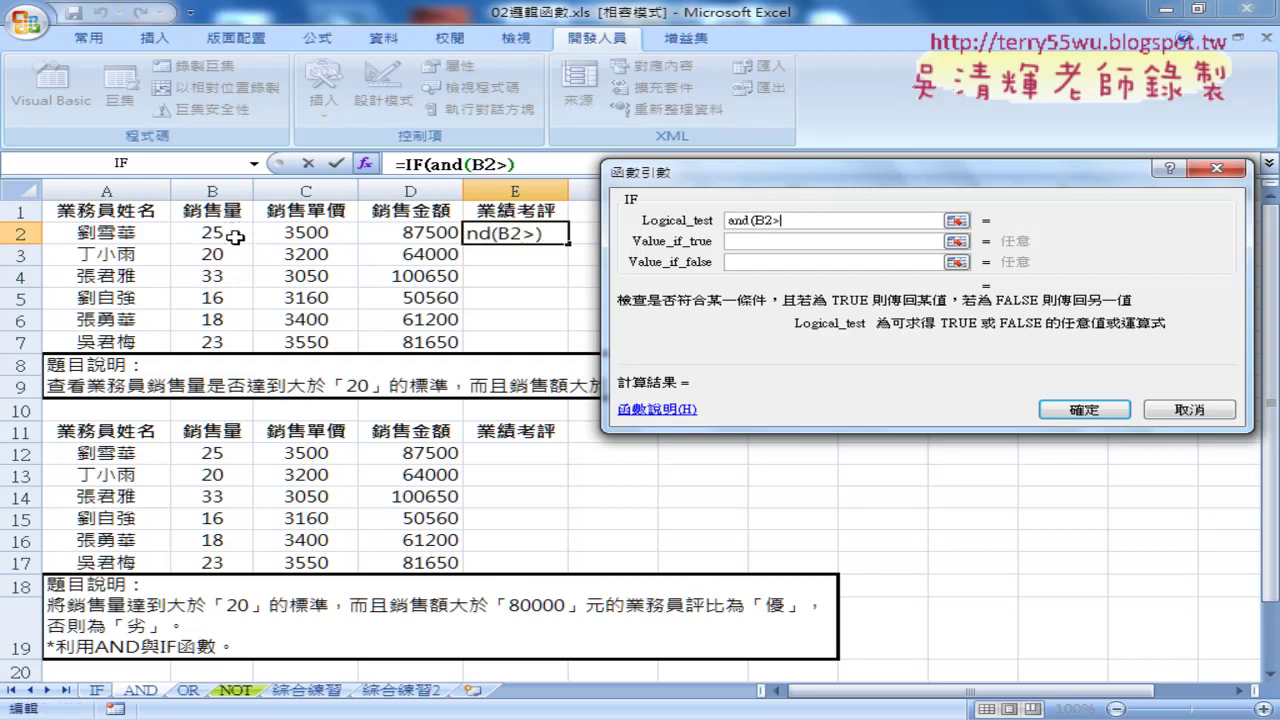
type("20")
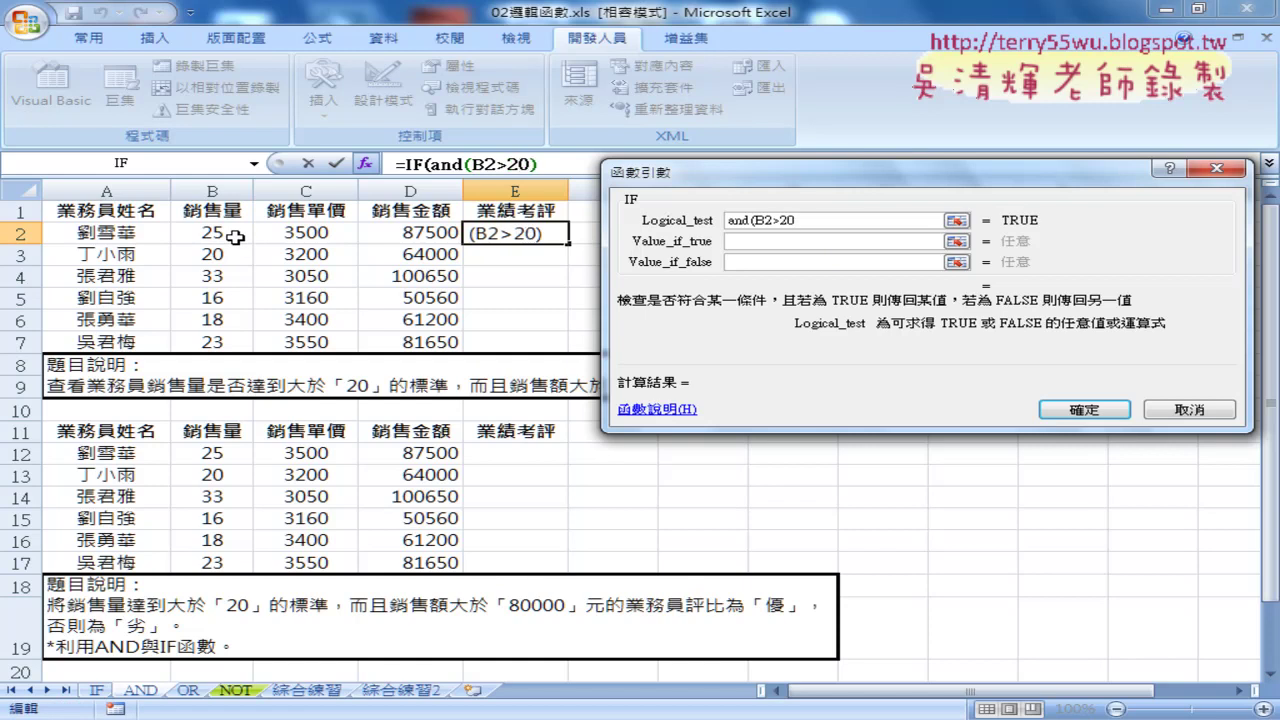
type(",")
left_click(440, 232)
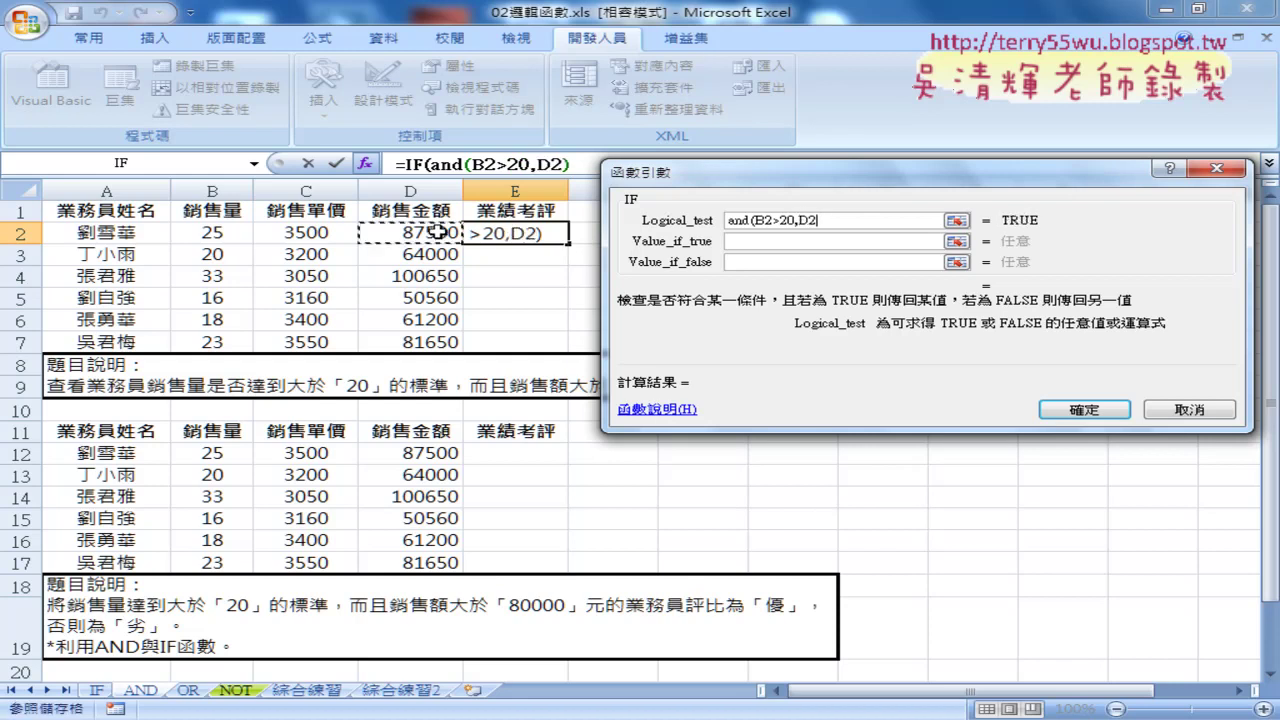
type(">")
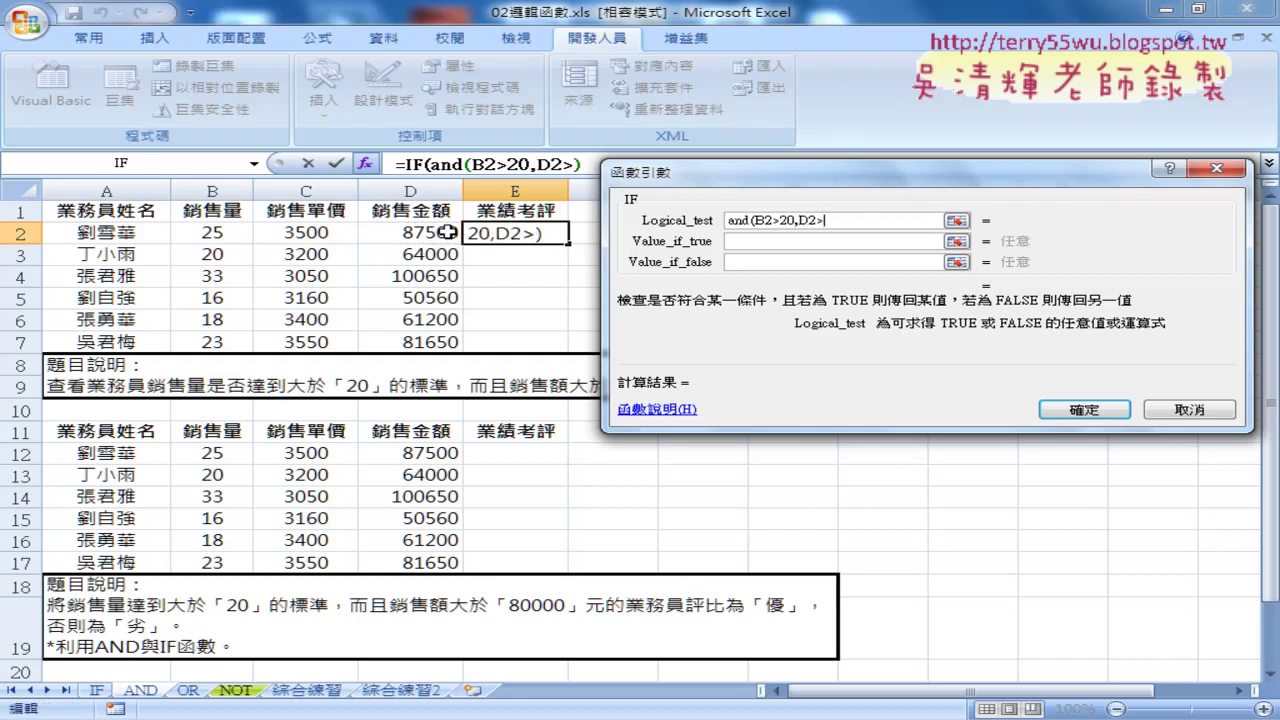
type("80000")
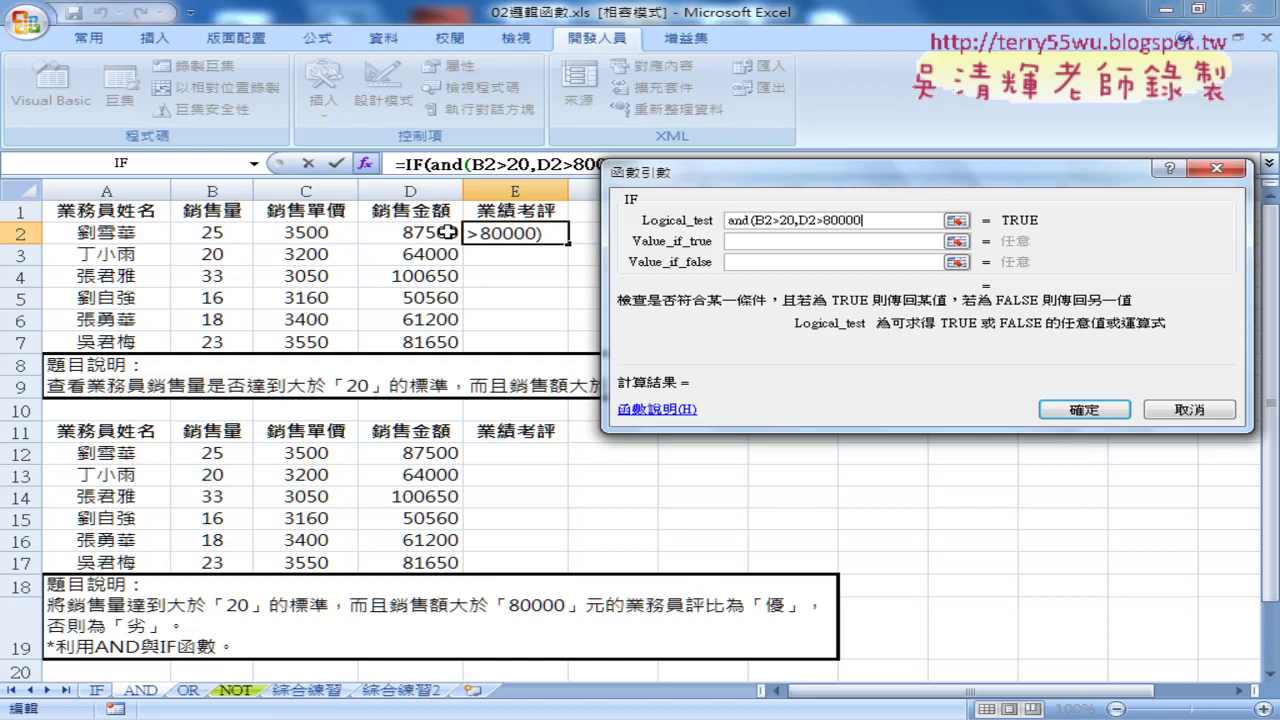
type(")")
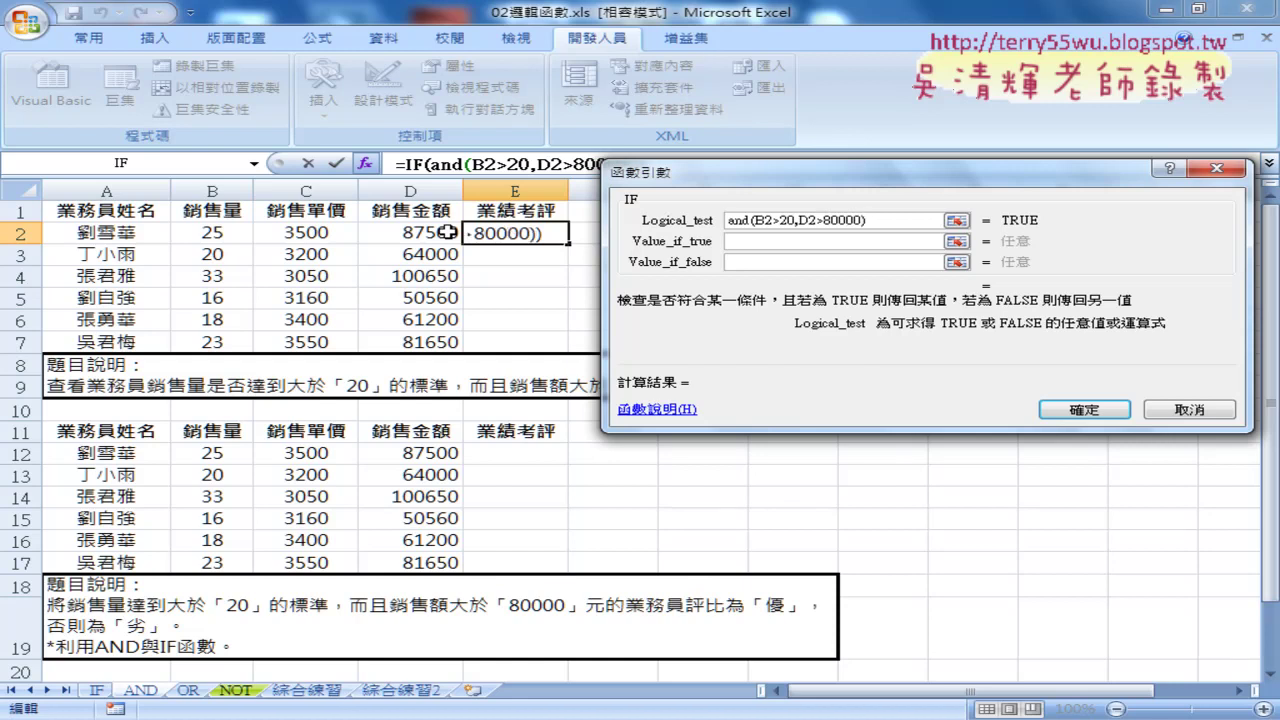
left_click(760, 242)
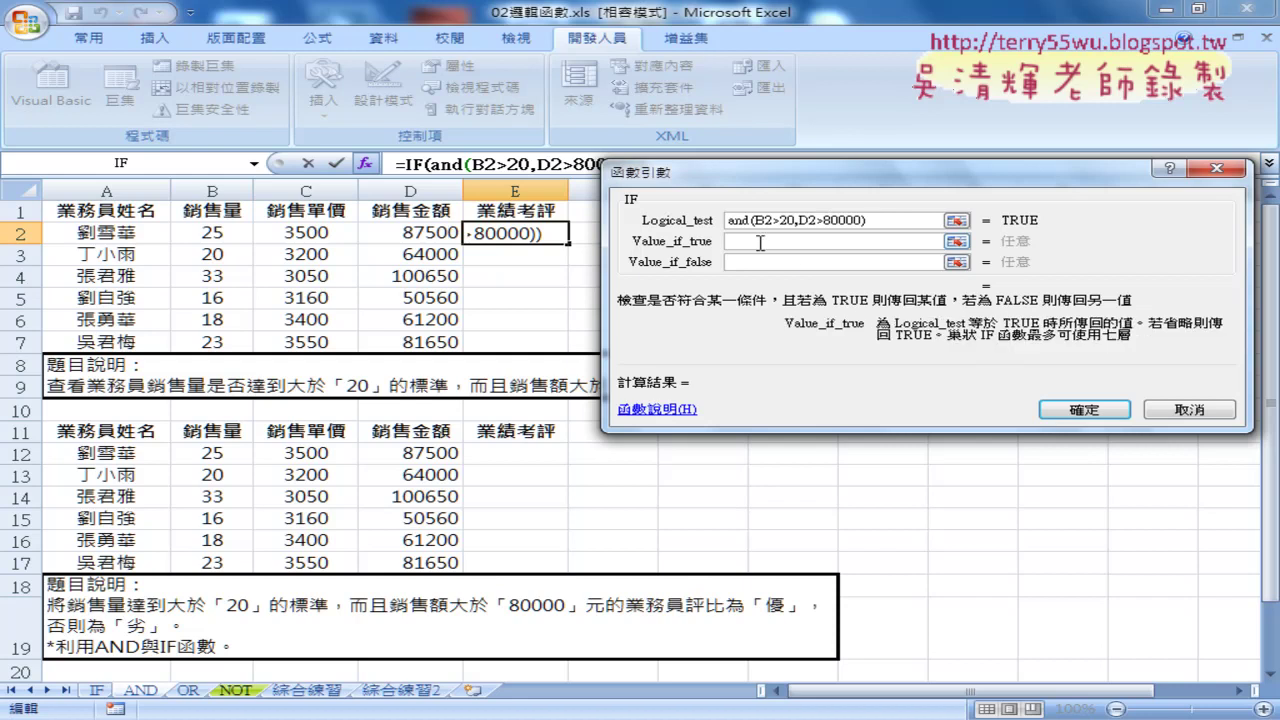
Step: Set IF to return "Y" when true and "N" when false, then review the and() condition
type("Y")
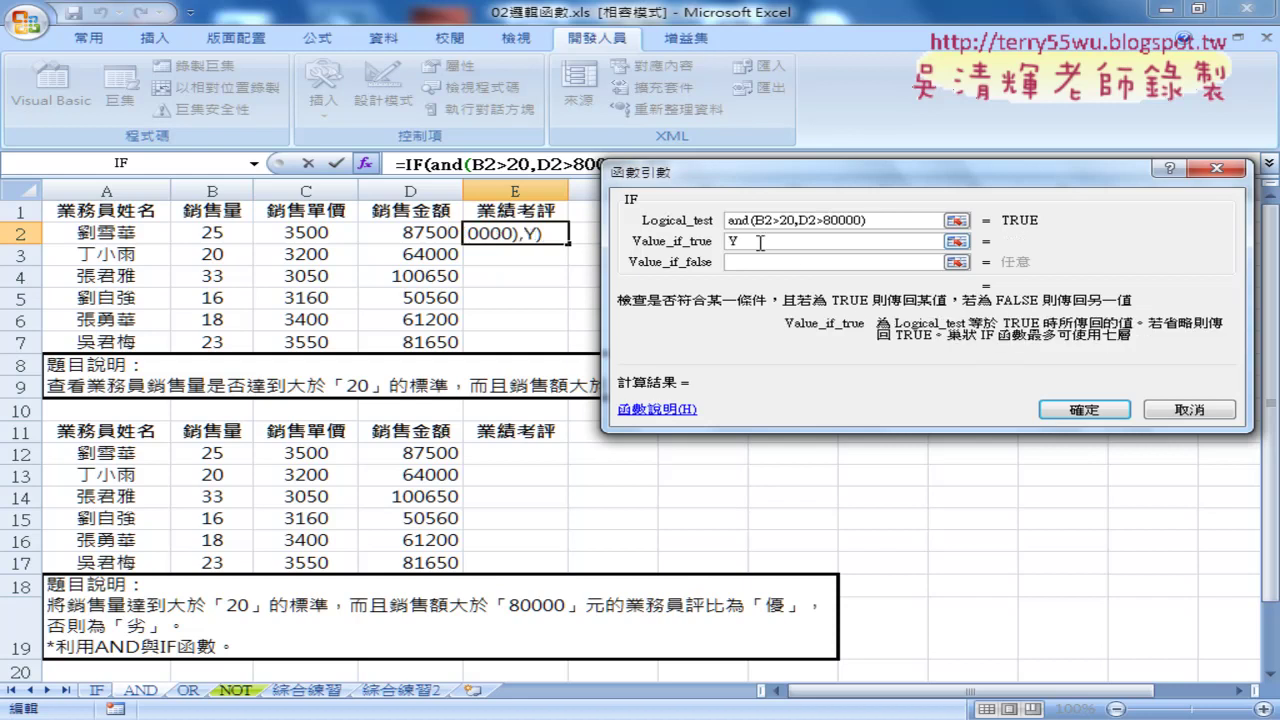
key("Tab")
type("N")
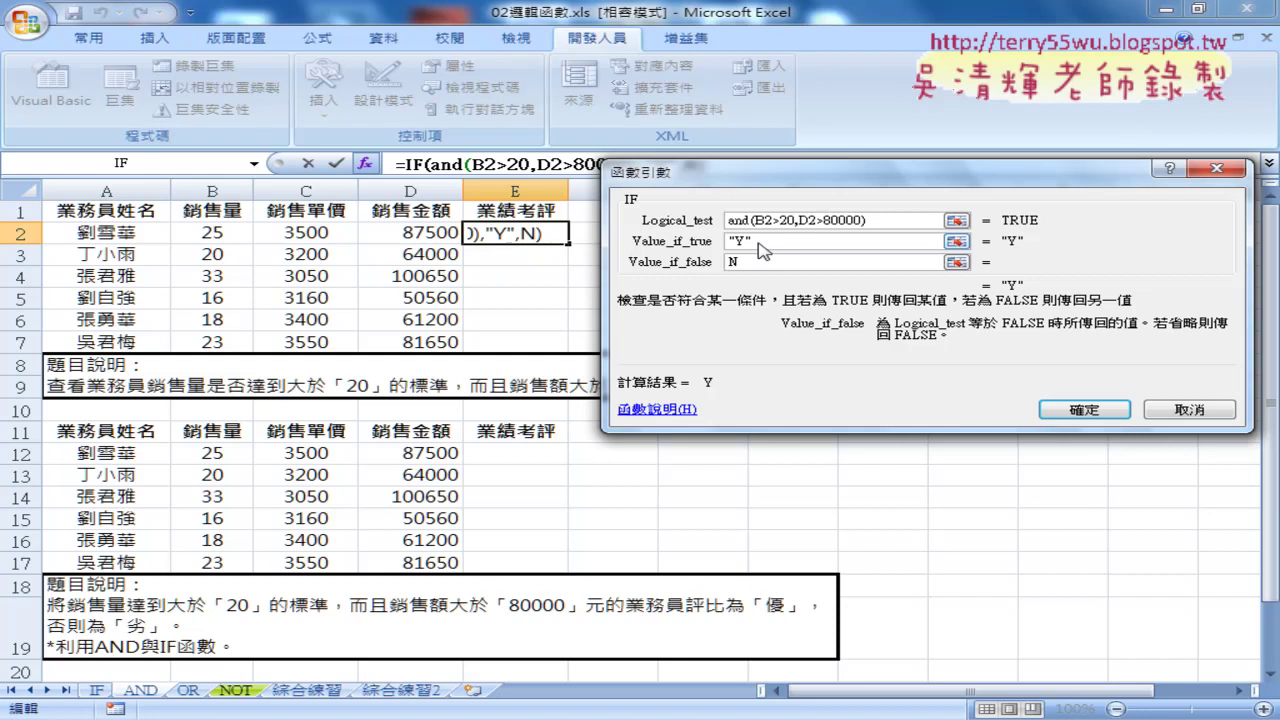
left_click(758, 243)
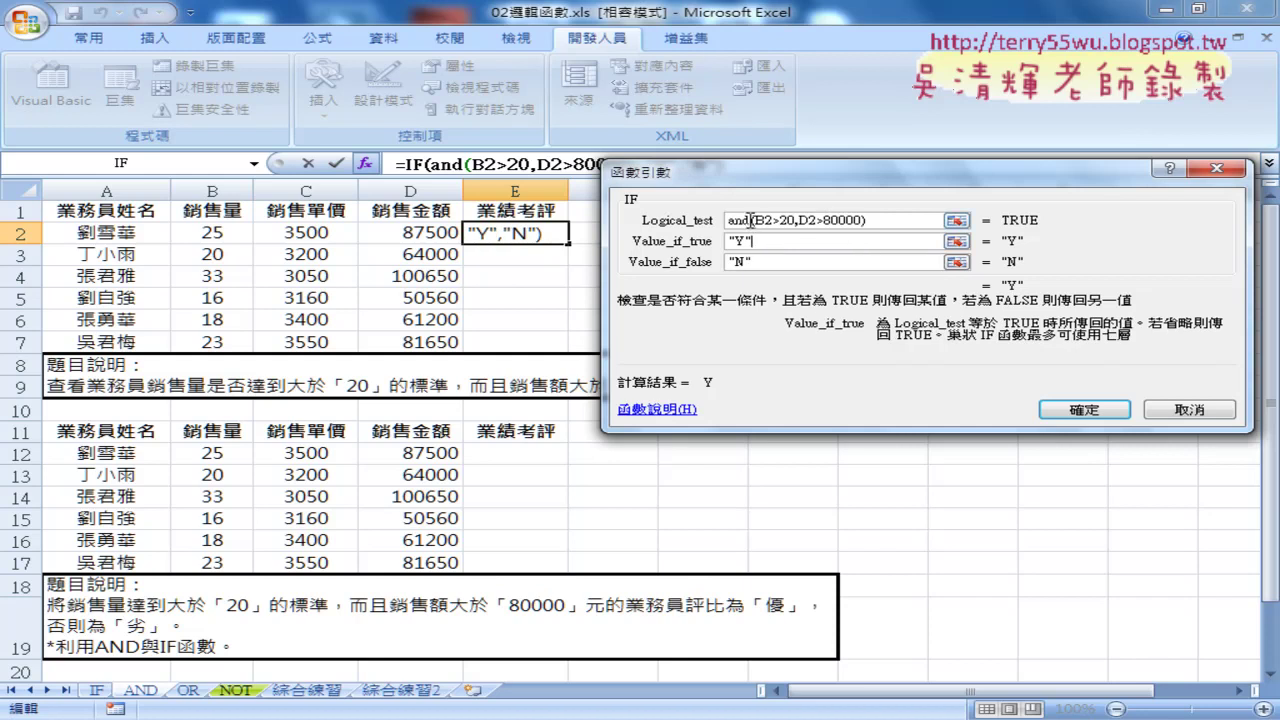
double_click(752, 219)
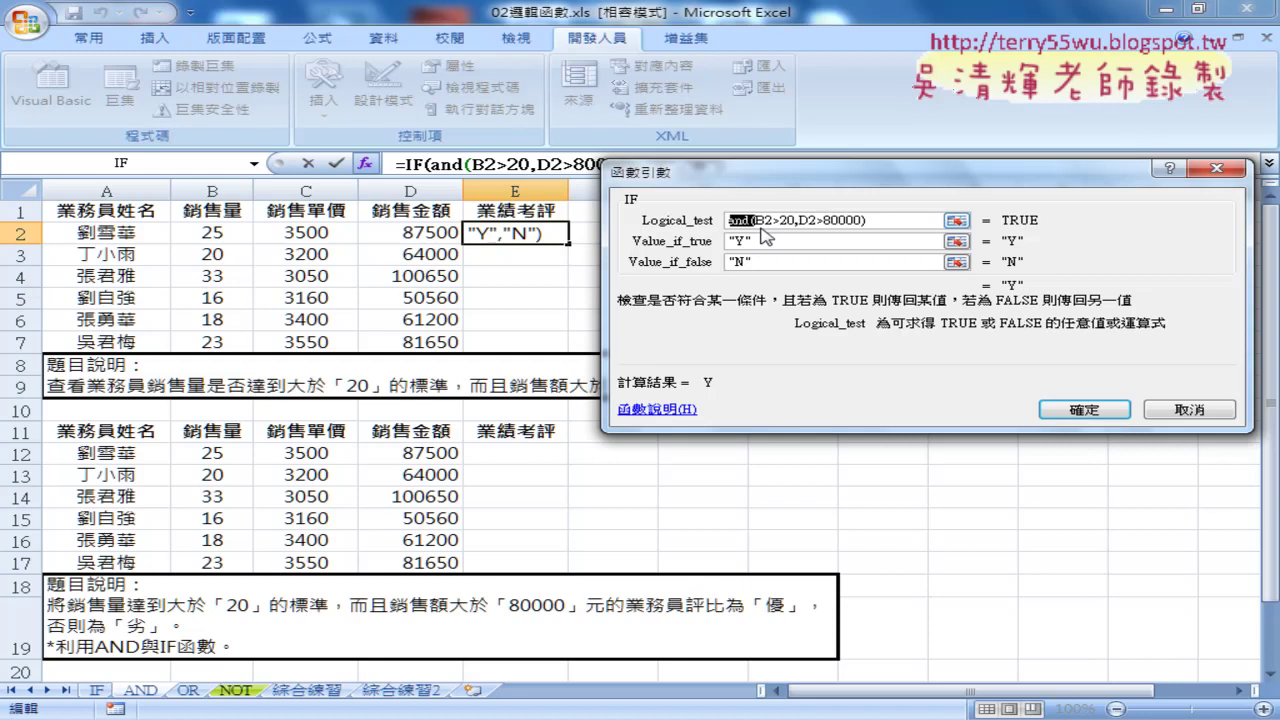
Step: Confirm E2's formula, copy it down to E7, and run the 業績 macro on the ratings
left_click(1085, 410)
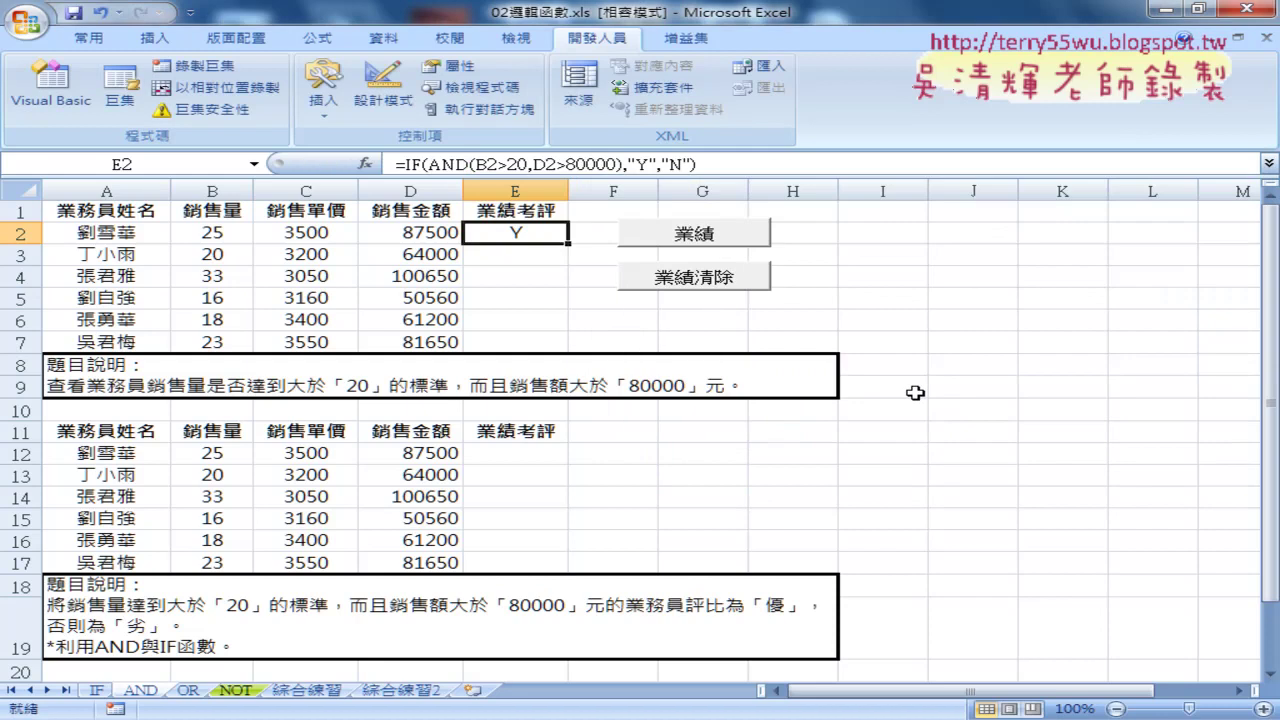
left_click_drag(571, 246, 568, 345)
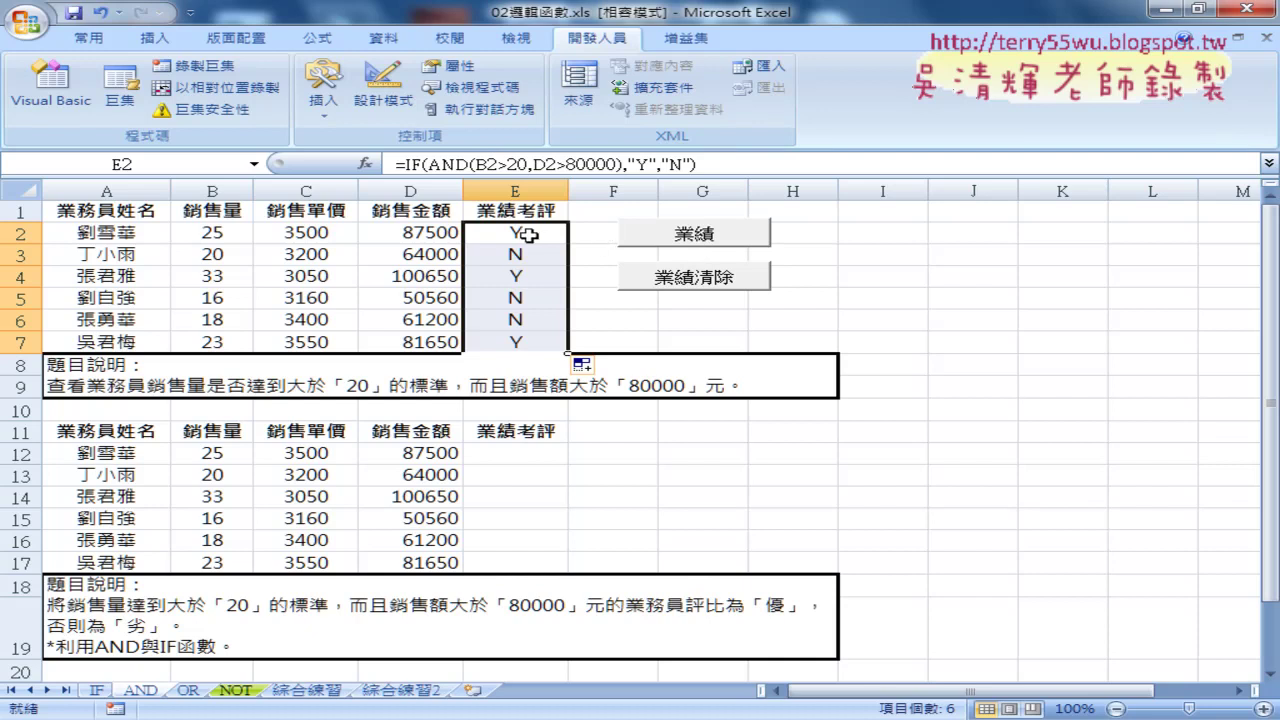
left_click(679, 240)
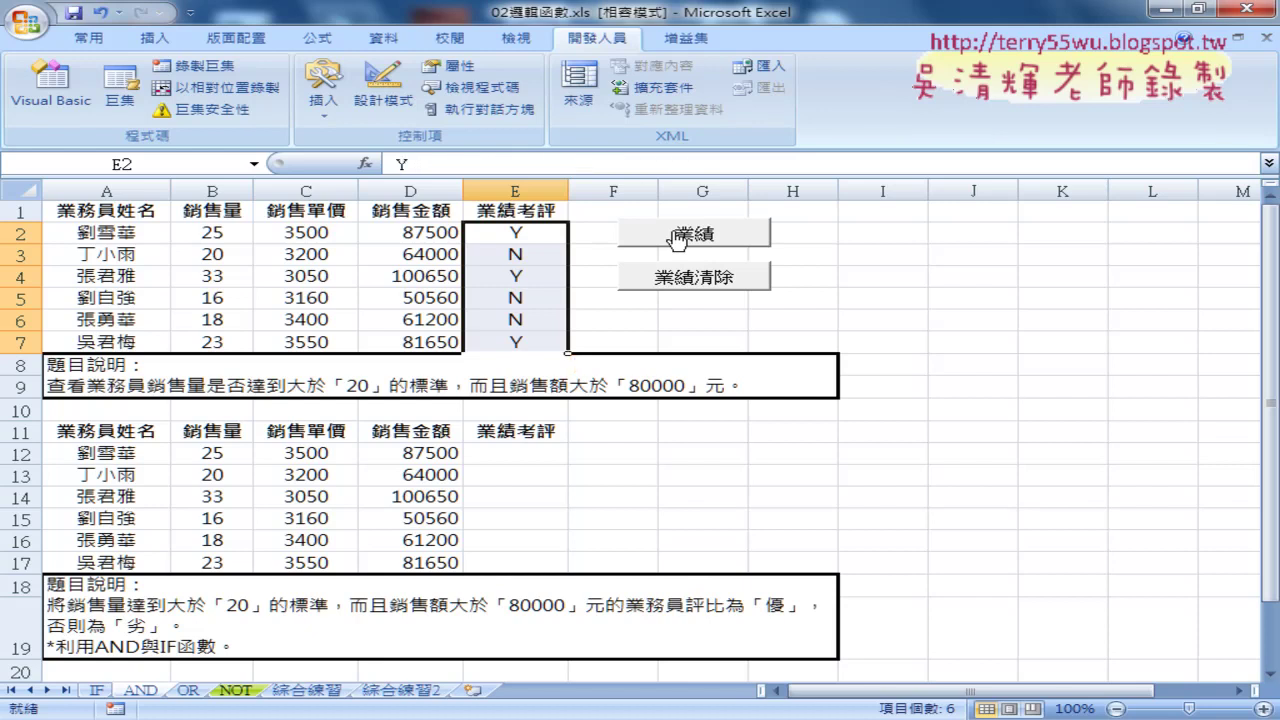
left_click(545, 240)
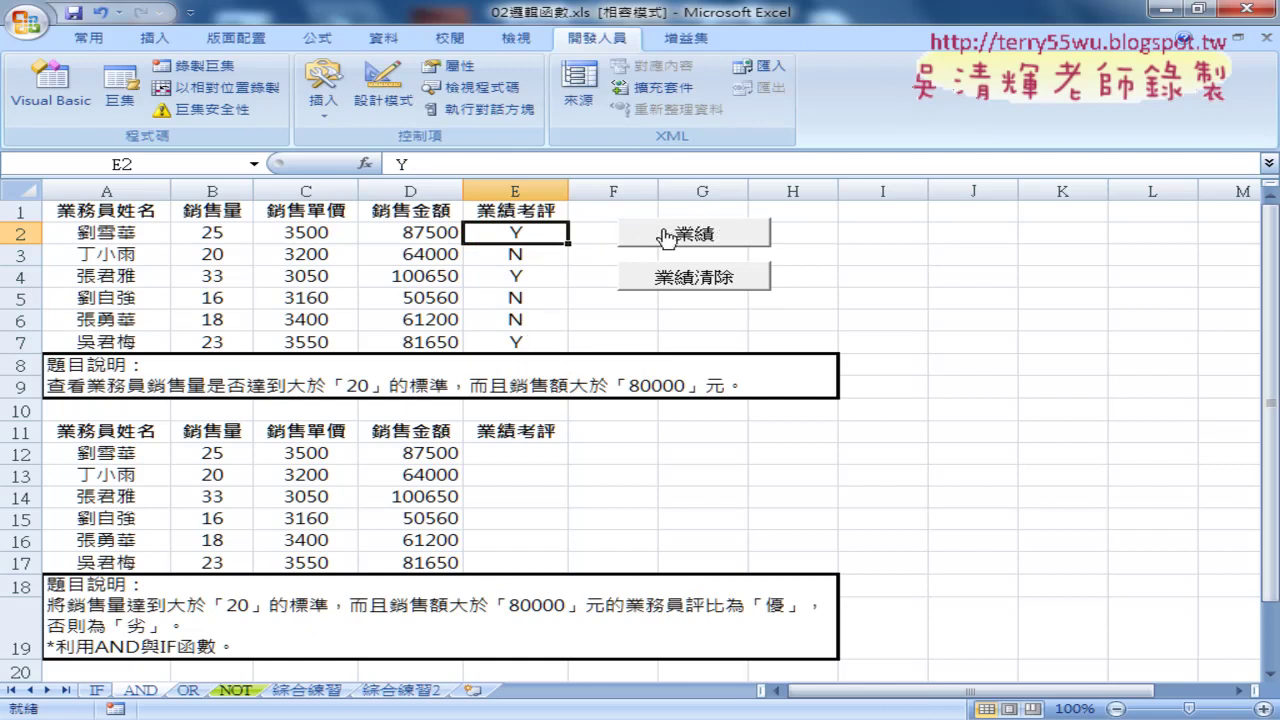
Step: Open the Visual Basic Editor and highlight the 業績 Sub's And condition and For i = 2 To 7 loop
left_click(62, 90)
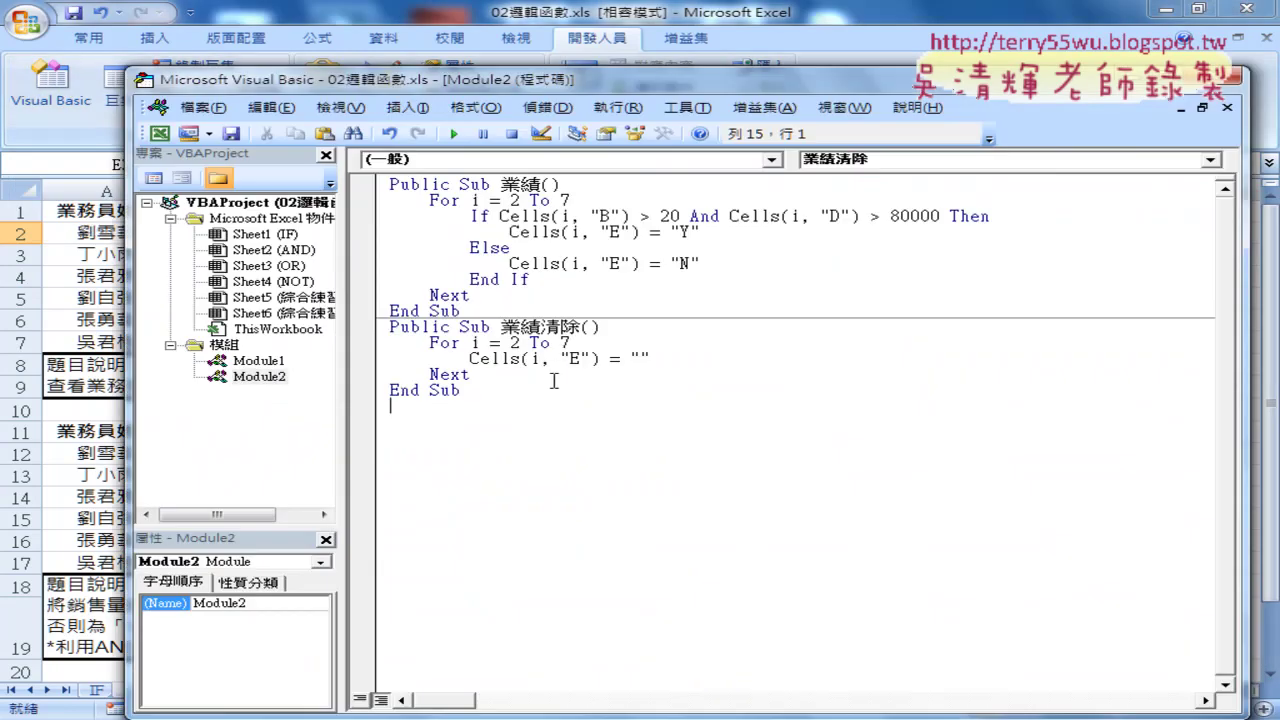
left_click_drag(688, 217, 951, 215)
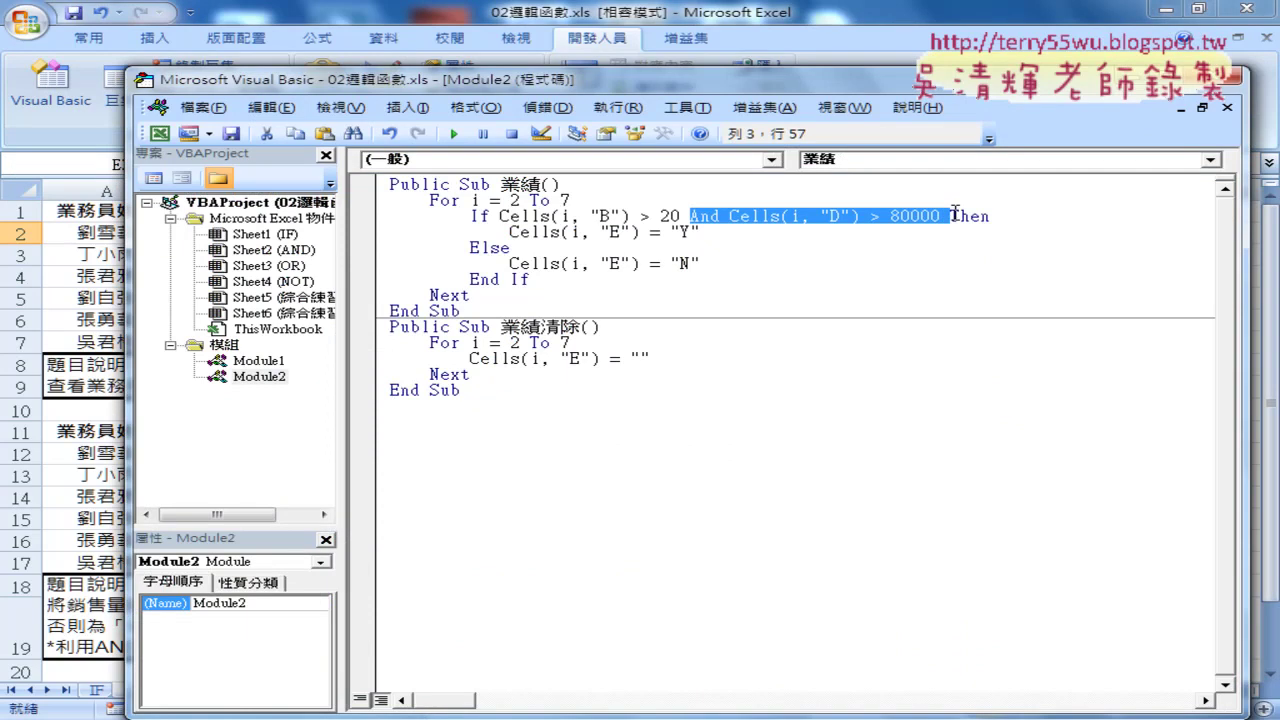
left_click_drag(643, 90, 583, 370)
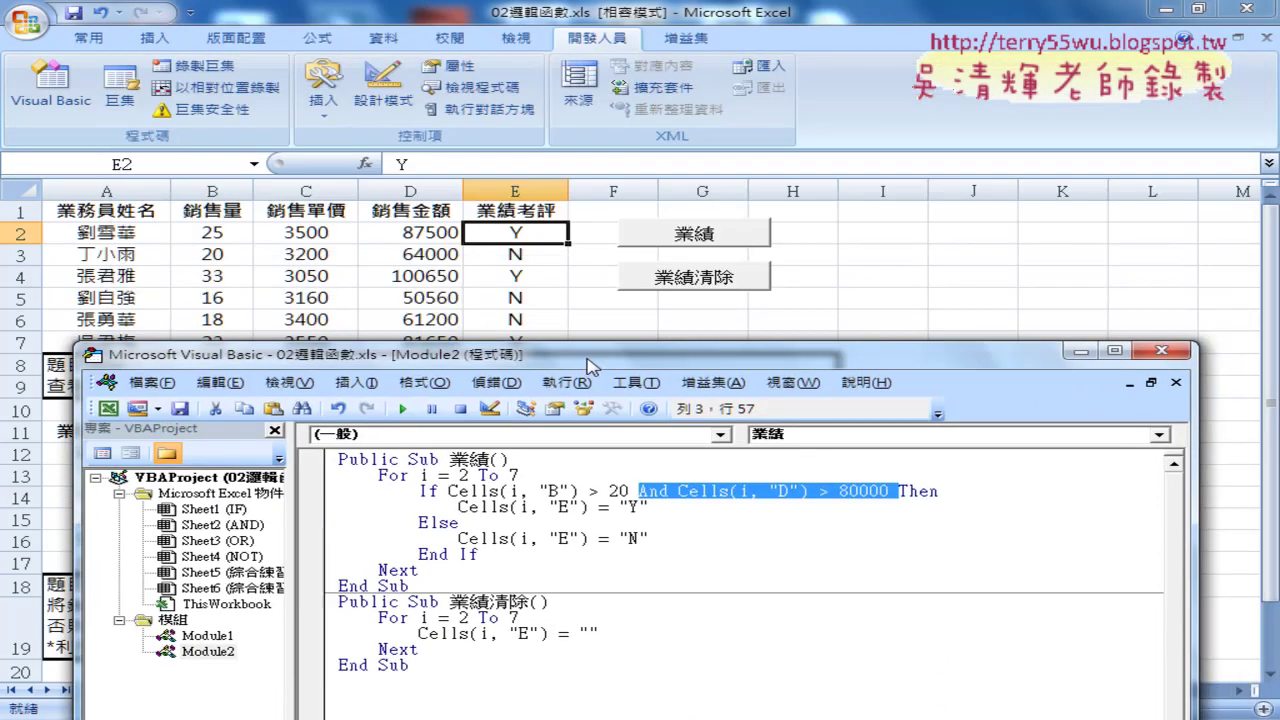
left_click_drag(412, 481, 512, 482)
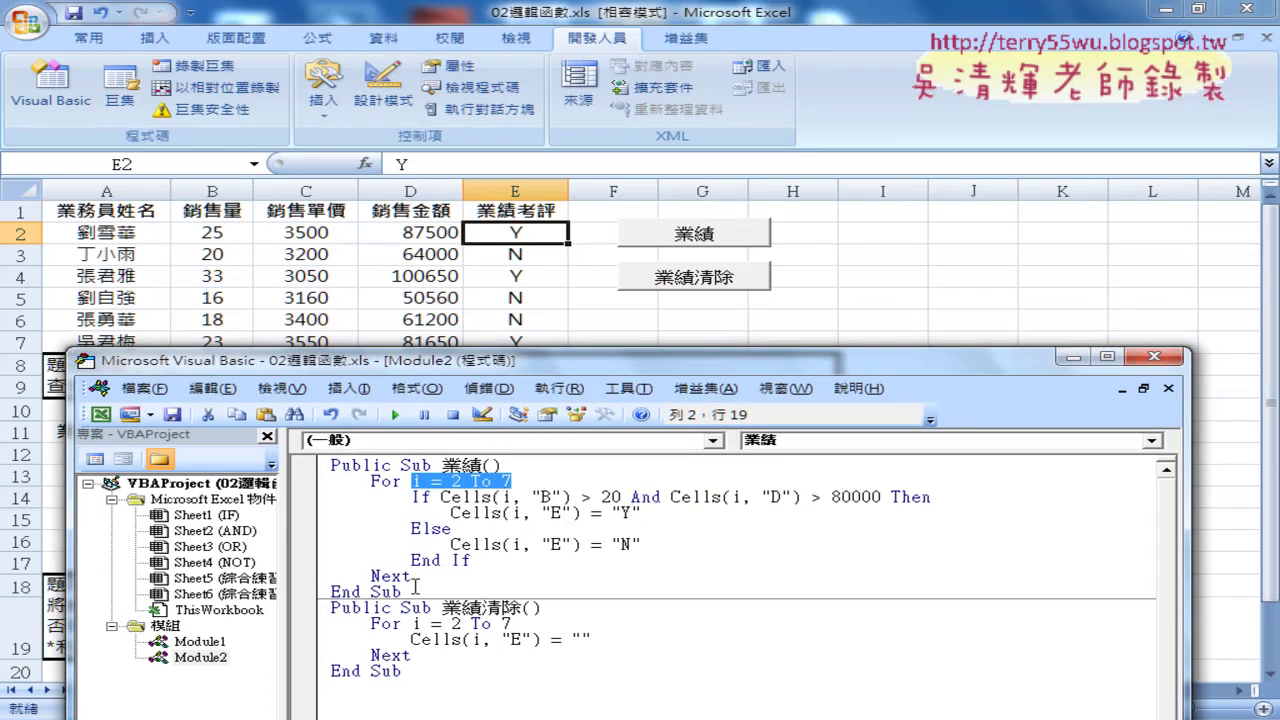
left_click_drag(415, 588, 331, 466)
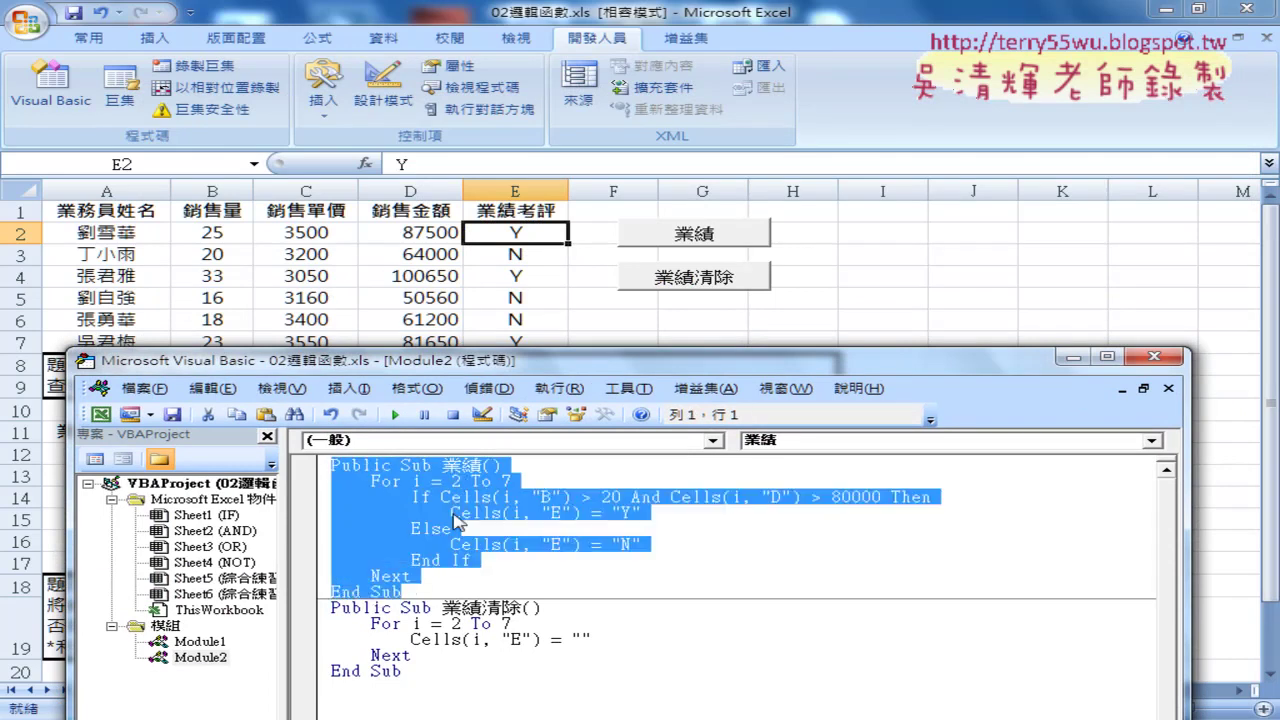
left_click(443, 466)
left_click_drag(443, 466, 516, 482)
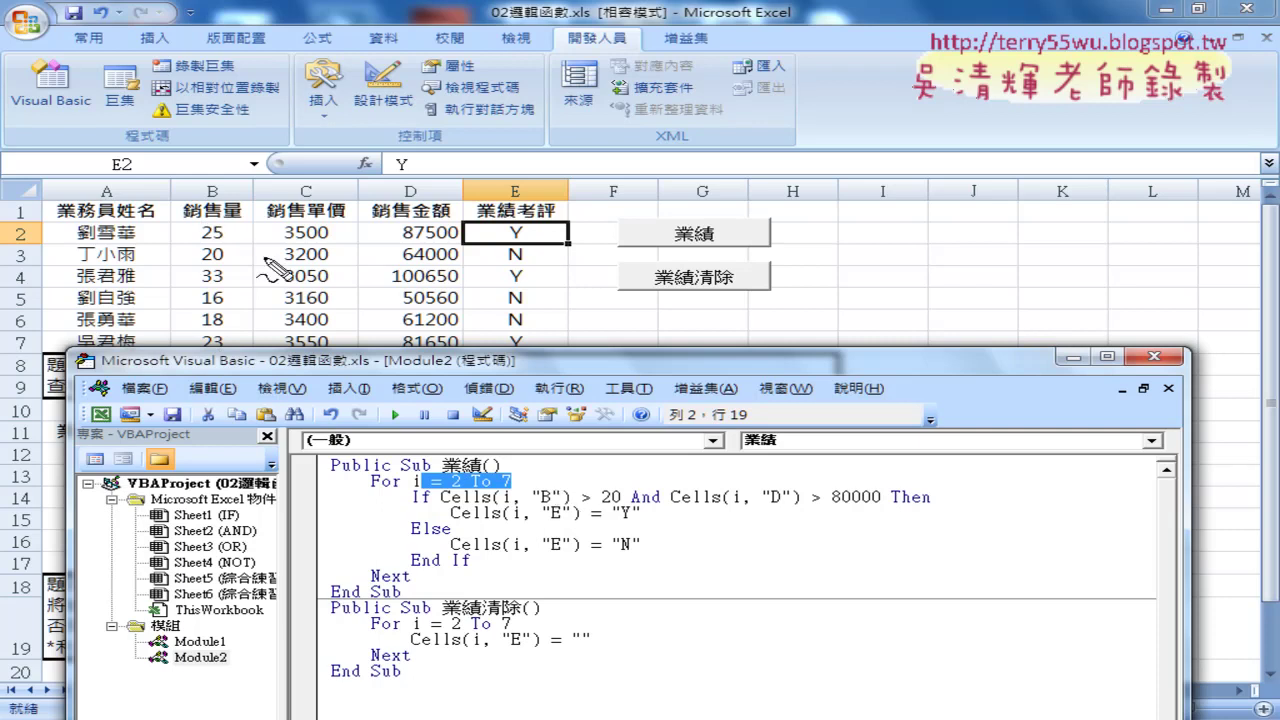
Step: Annotate how B2's value, Then, and the "Y"/"N" results map to column E, then reselect the Sub
mouse_move(193, 230)
left_mouse_down()
mouse_move(512, 490)
mouse_move(462, 242)
mouse_move(700, 487)
mouse_move(636, 508)
left_mouse_up()
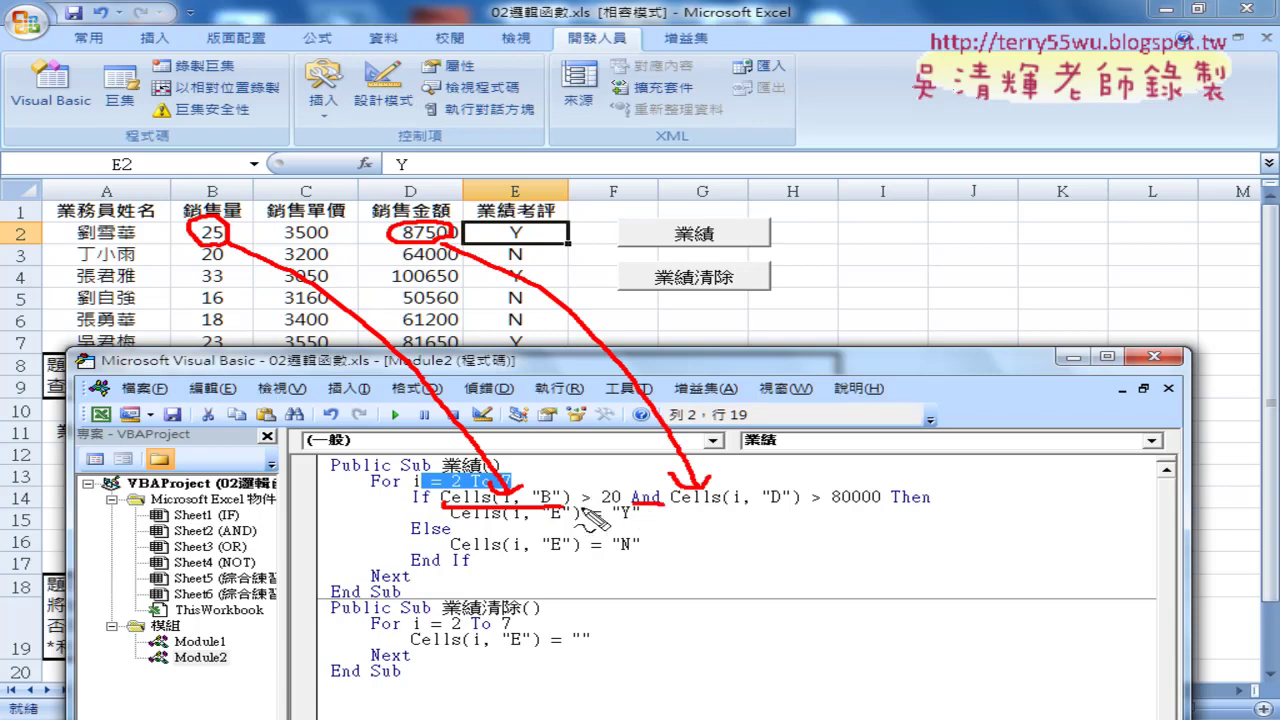
left_click_drag(935, 505, 864, 502)
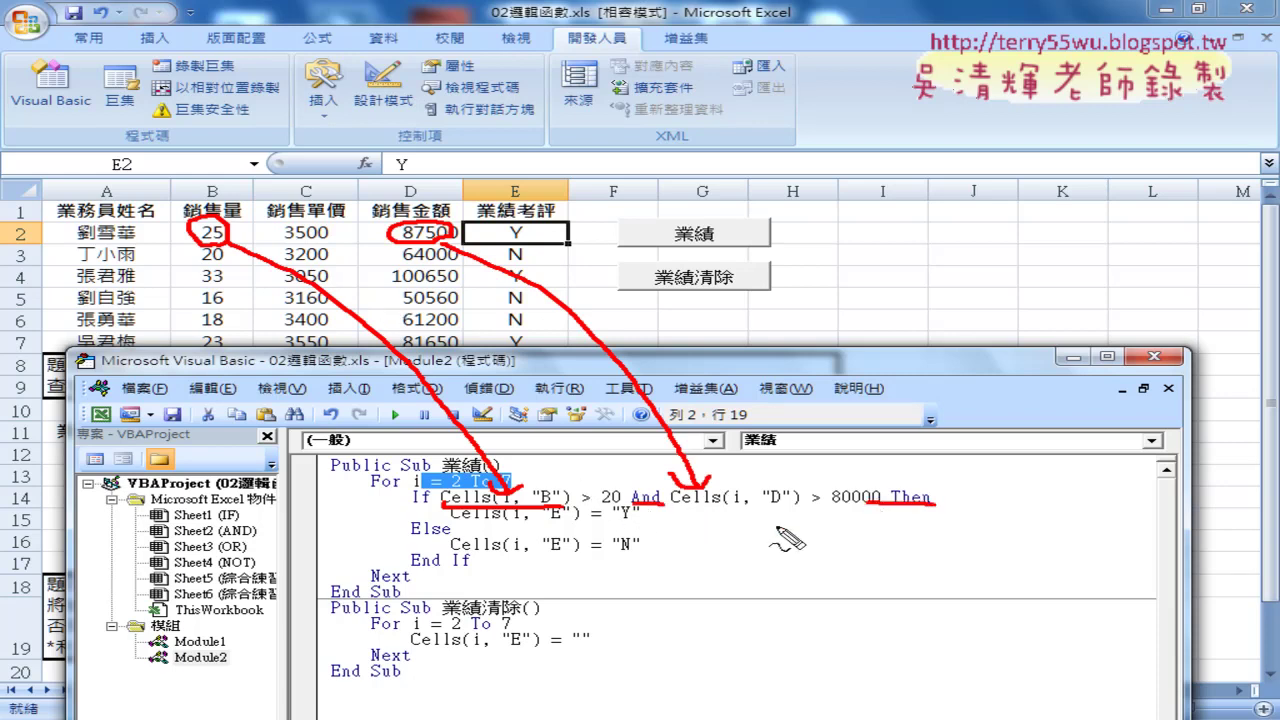
left_click_drag(642, 537, 624, 522)
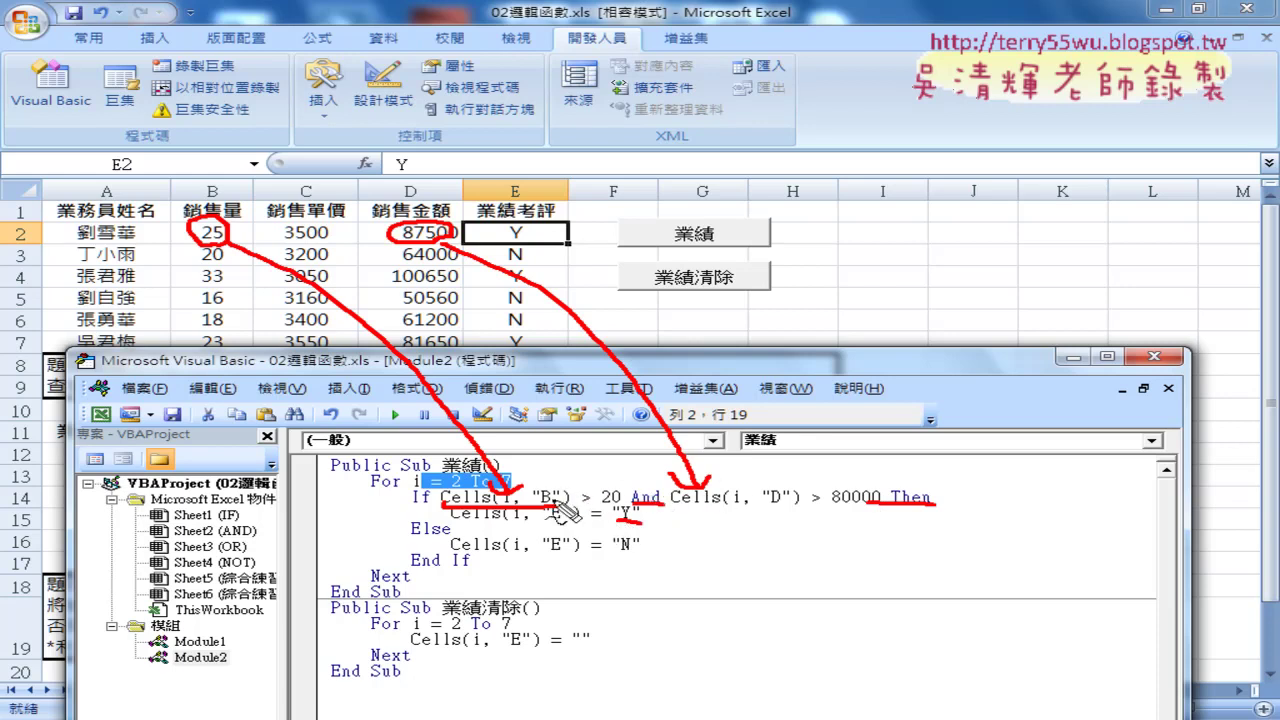
left_click_drag(612, 552, 638, 550)
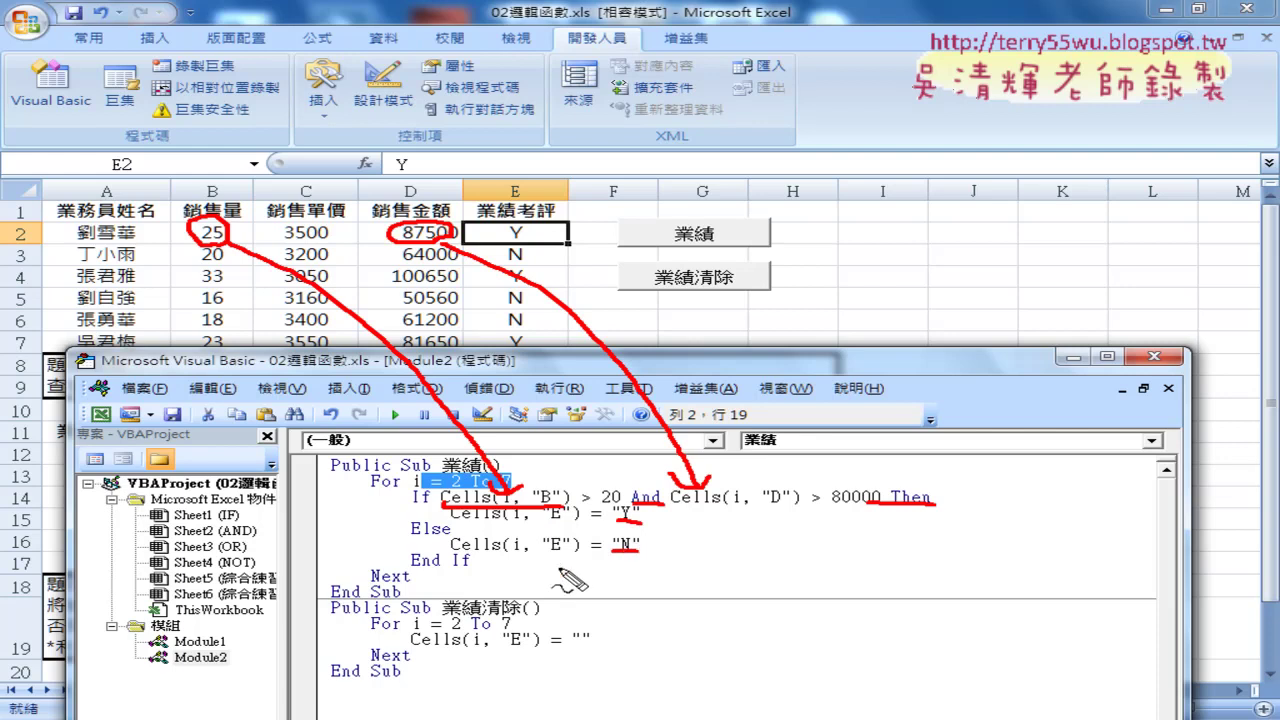
left_click_drag(516, 551, 580, 551)
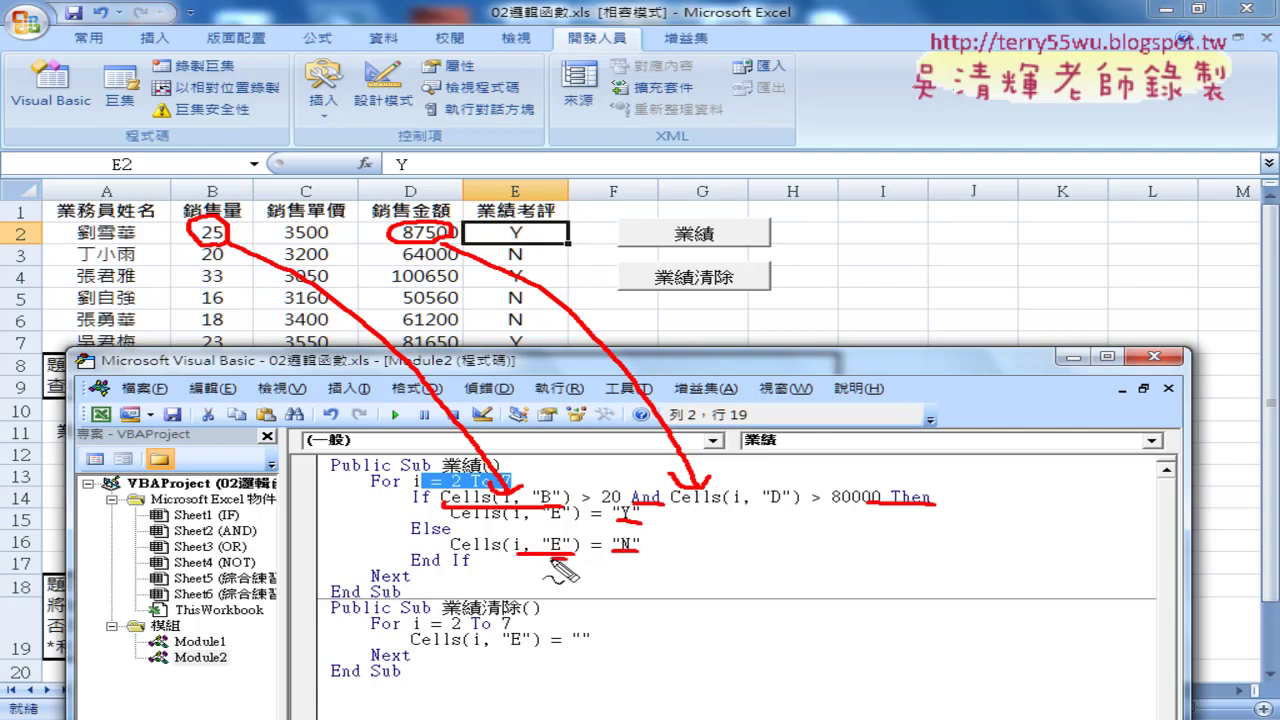
left_click_drag(528, 178, 536, 204)
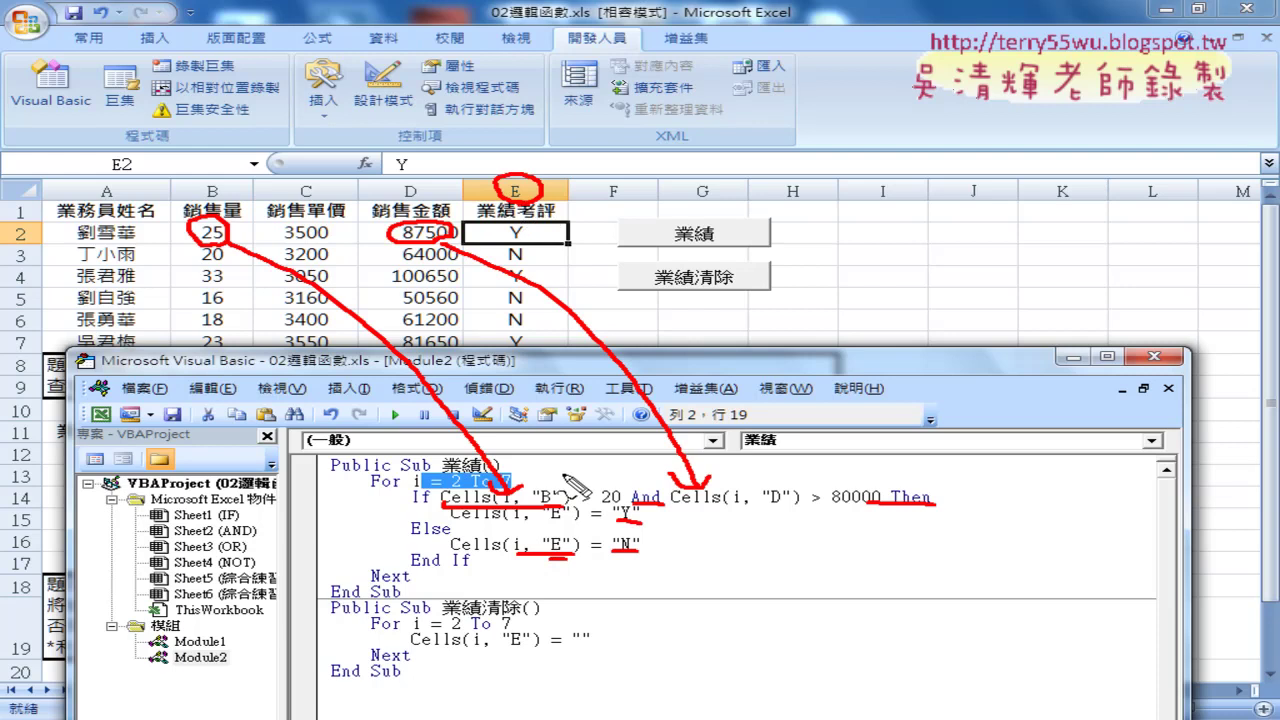
key("Escape")
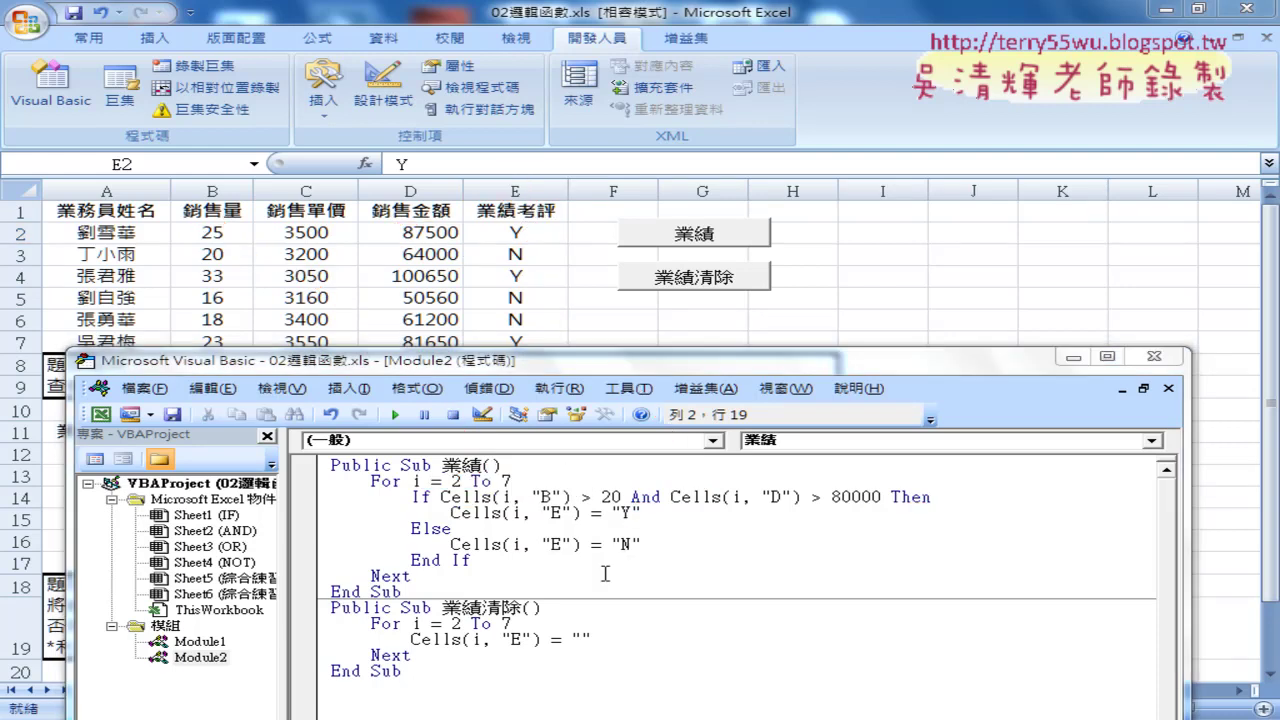
left_click_drag(432, 594, 316, 478)
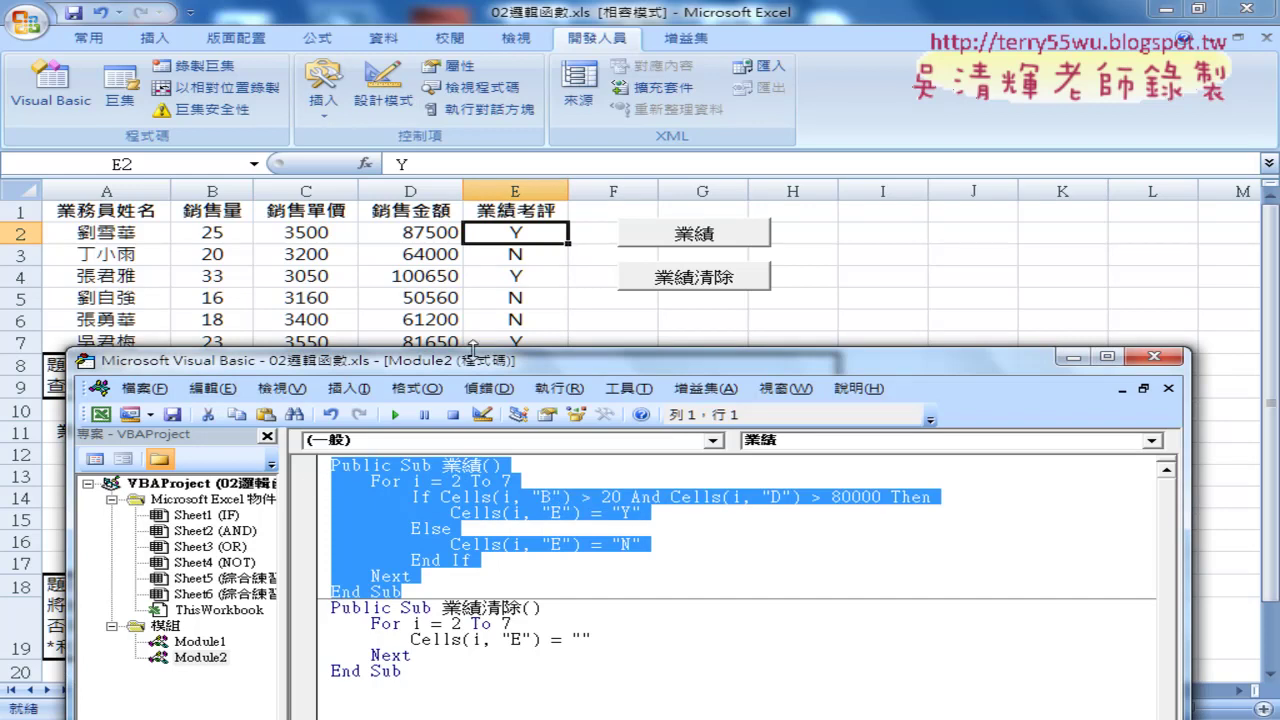
mouse_move(495, 362)
left_mouse_down()
mouse_move(650, 95)
mouse_move(648, 123)
left_mouse_up()
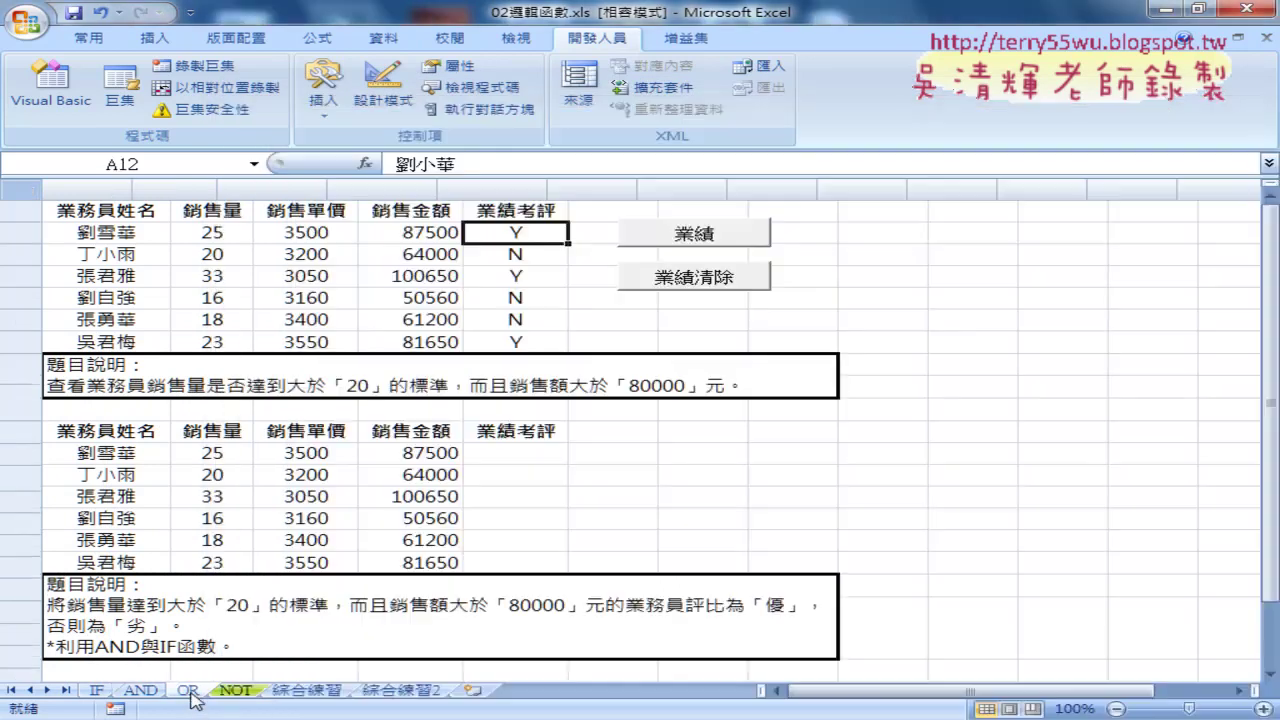
Step: Switch to the OR sheet, comparing it back and forth with the AND sheet
left_click(190, 692)
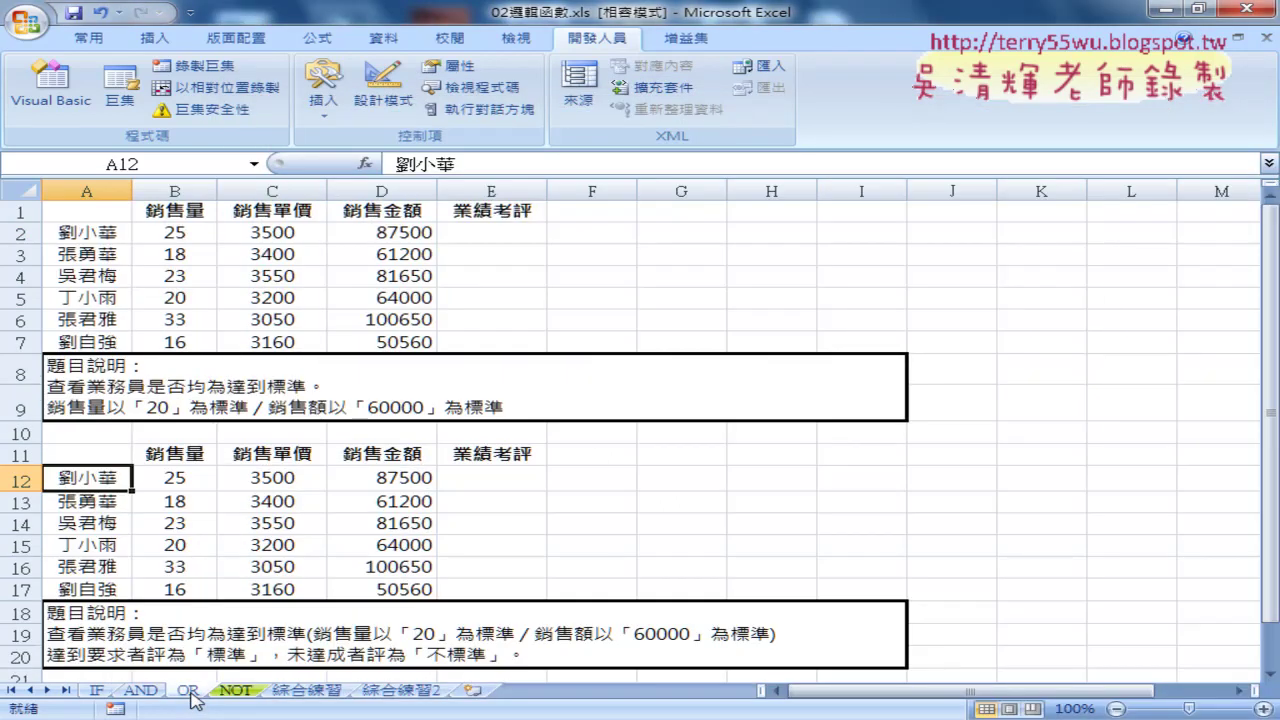
left_click(145, 691)
left_click(180, 692)
left_click(145, 691)
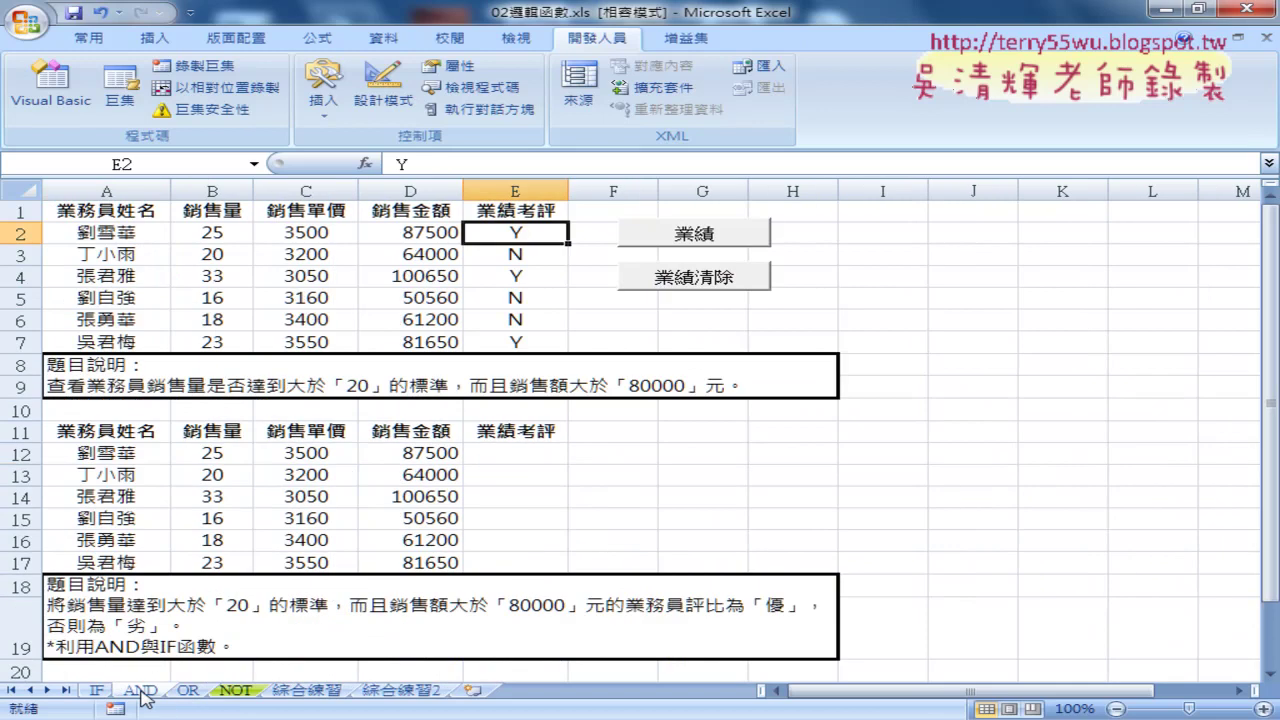
left_click(186, 692)
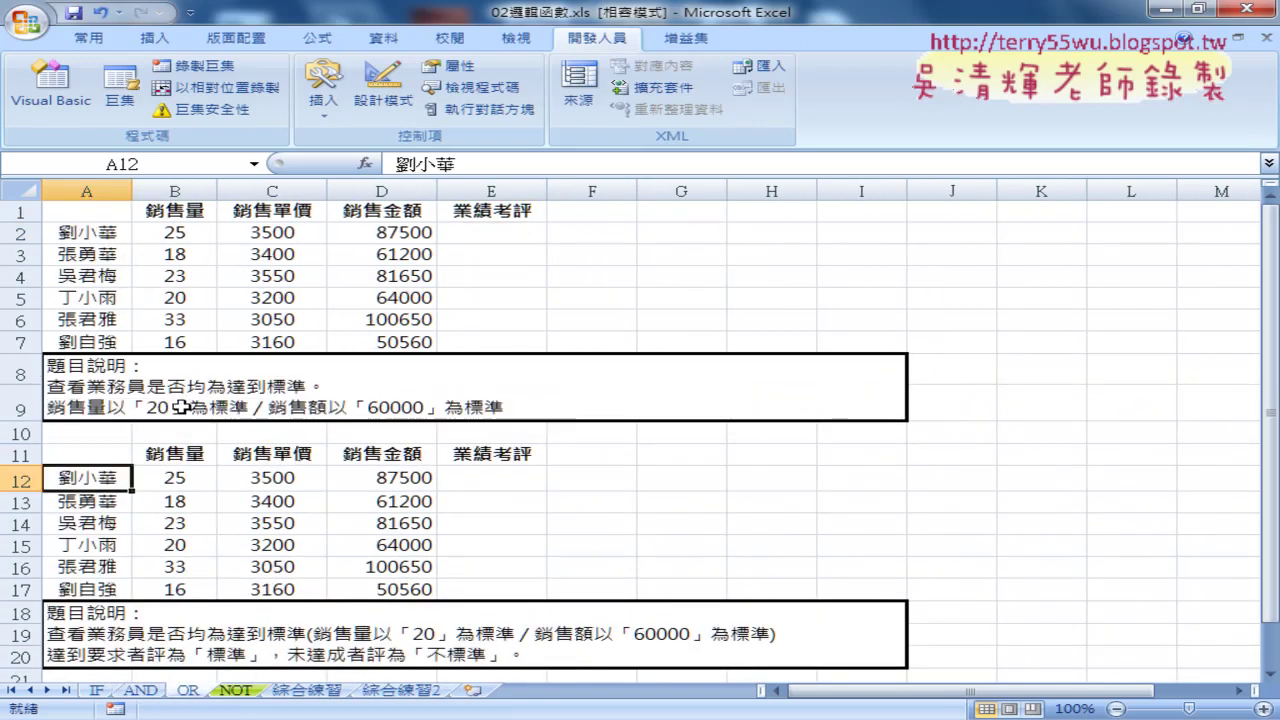
Step: Review columns B and D, then start an IF function in E2 from the logical list
left_click(175, 191)
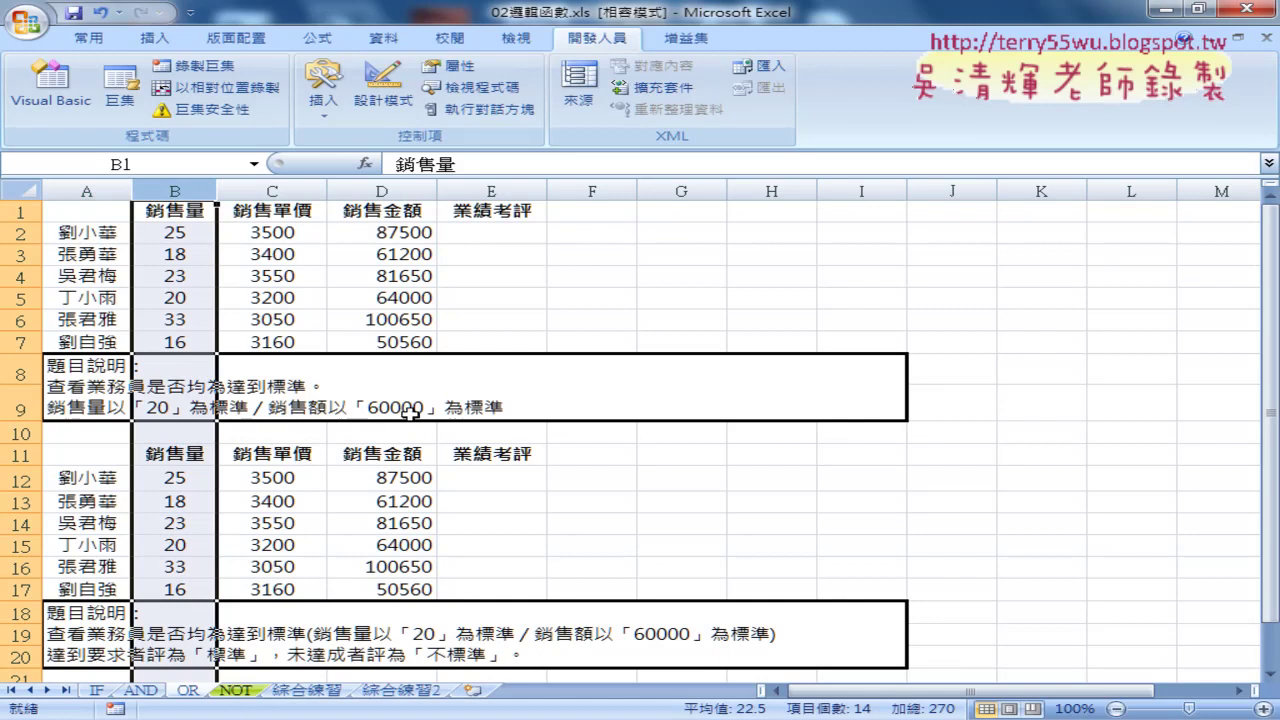
left_click(395, 189)
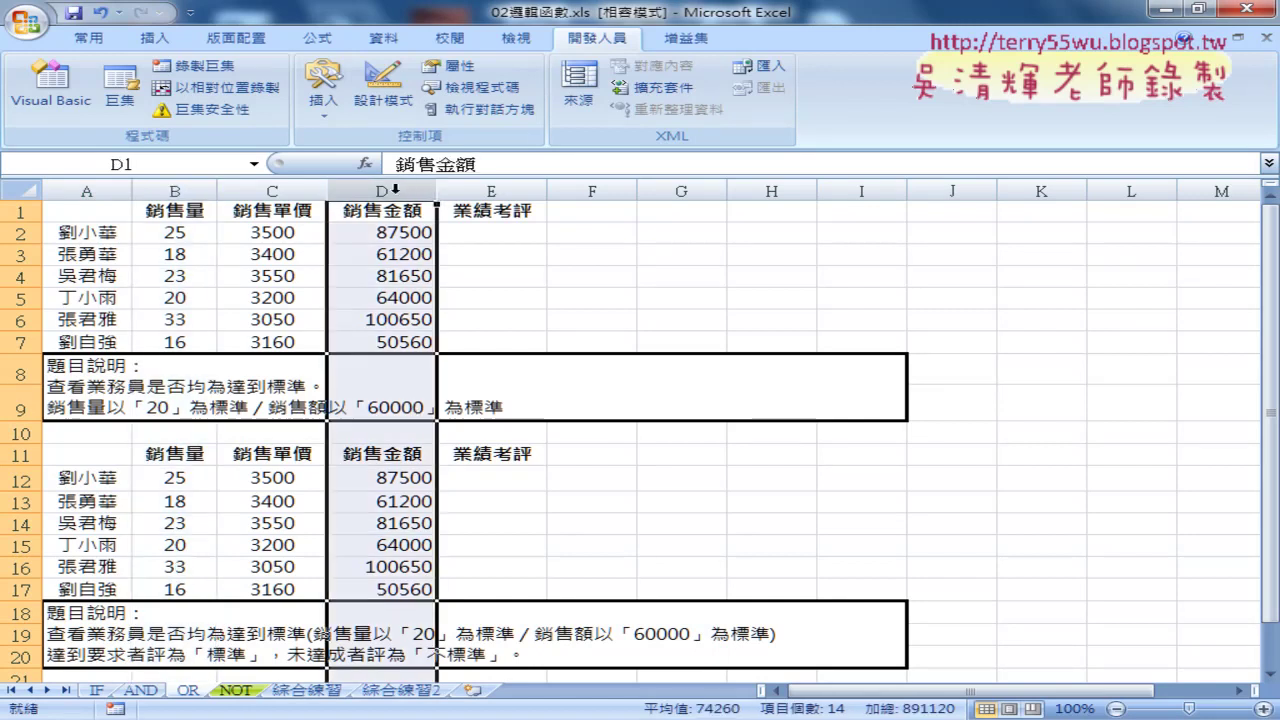
left_click(495, 233)
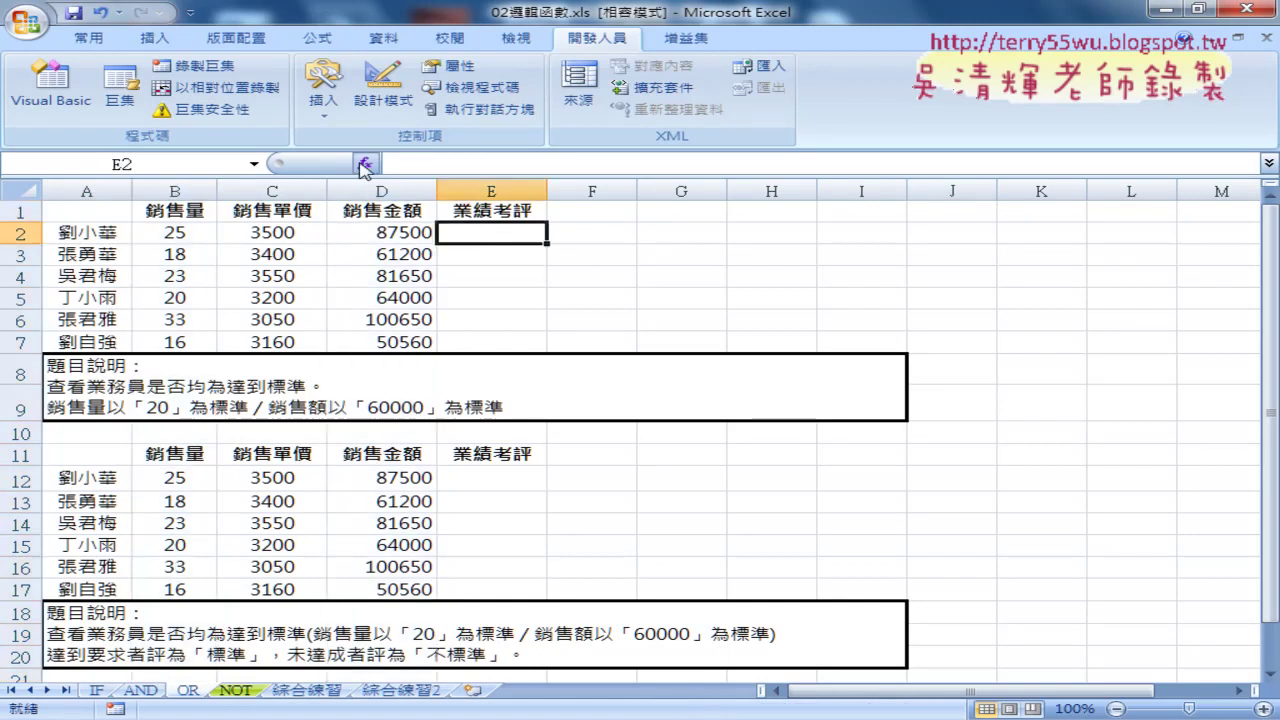
left_click(365, 163)
left_click(707, 286)
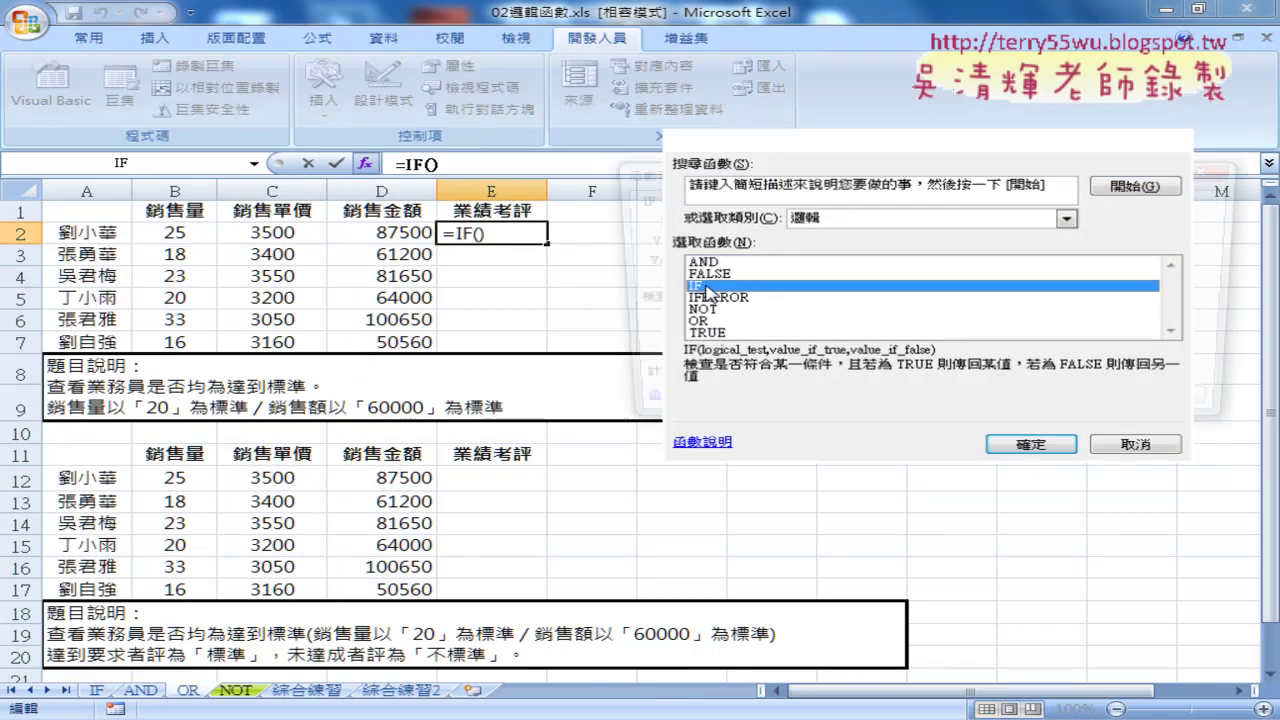
Step: Enter the IF logical test or(B2>20,D2>60000) for cell E2
double_click(707, 287)
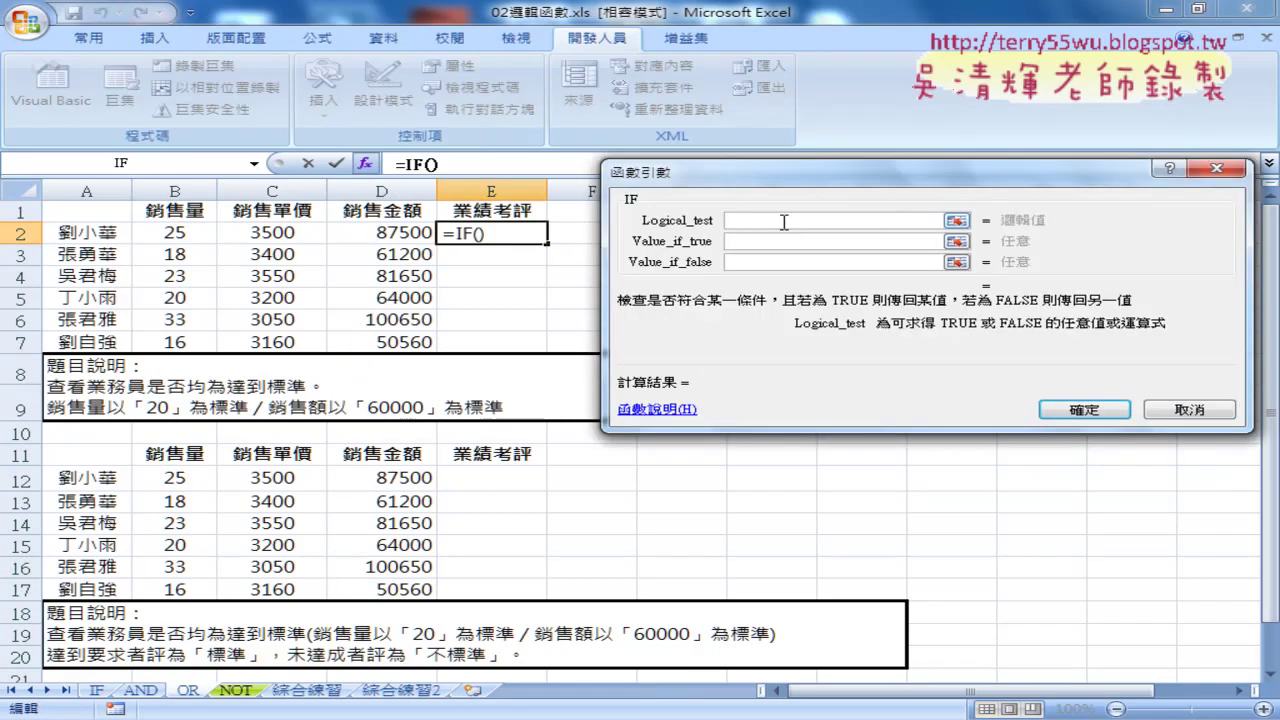
type("or")
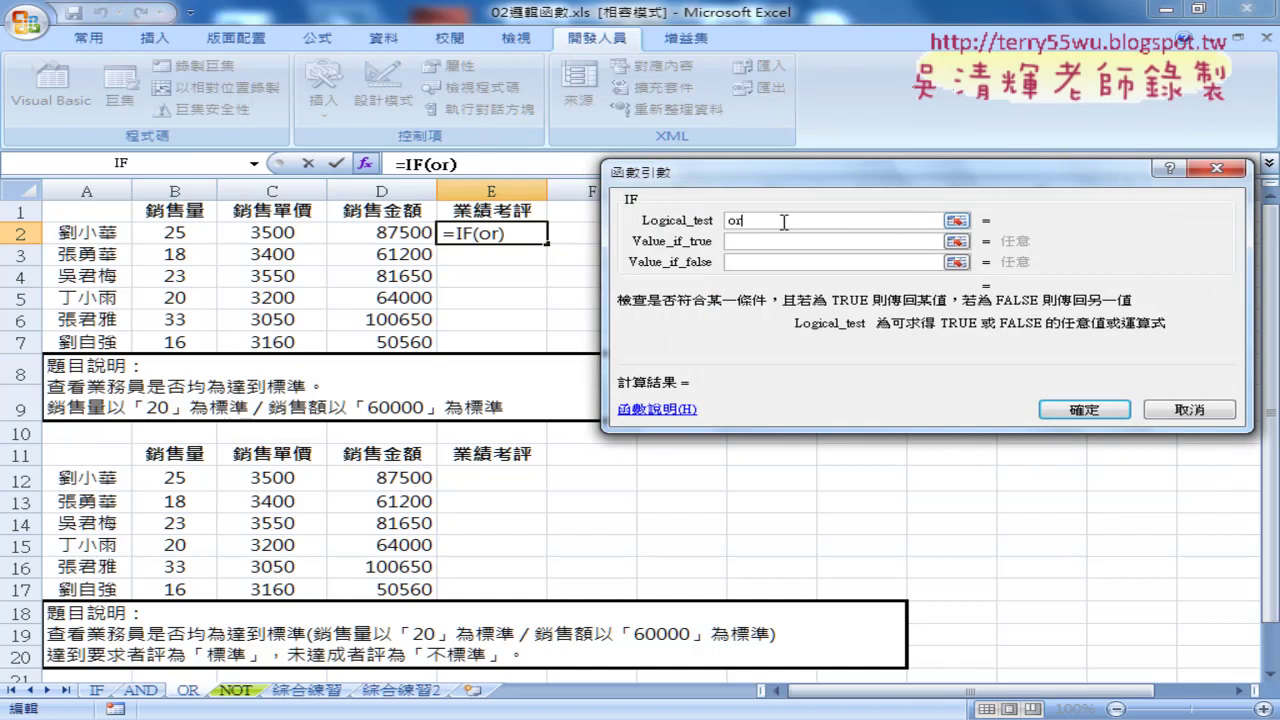
type("(")
left_click(206, 234)
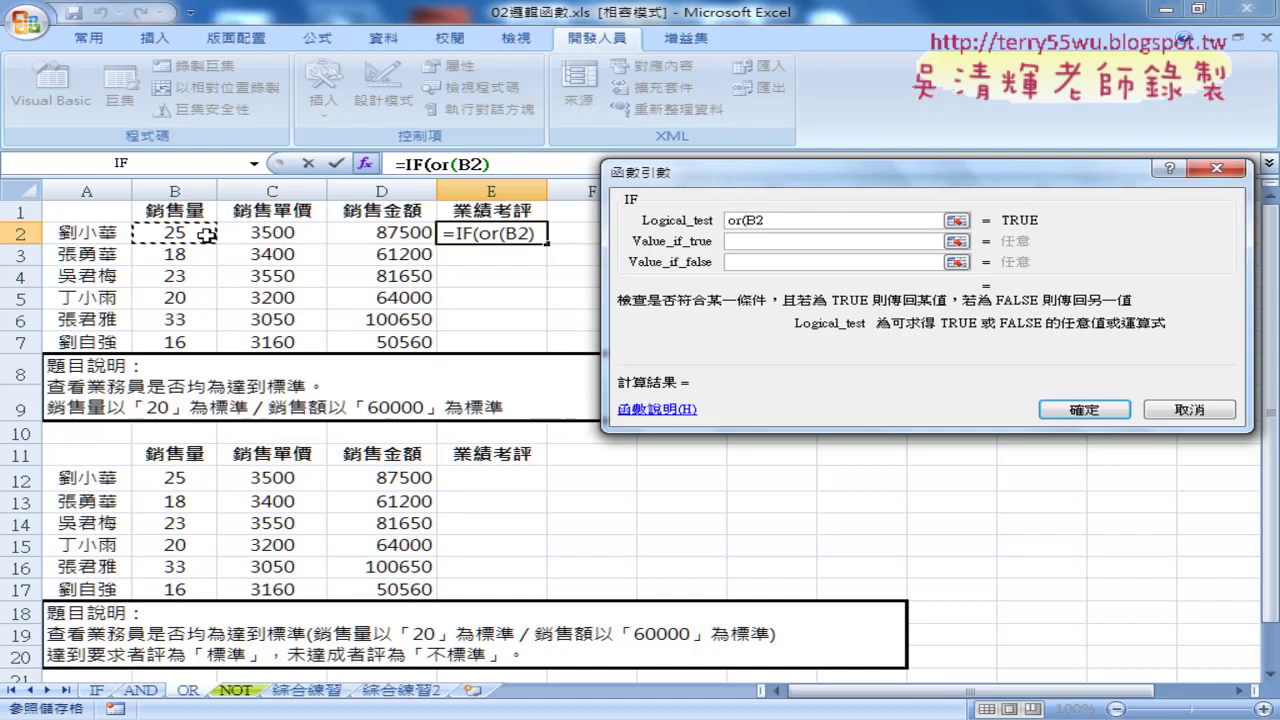
type(">20")
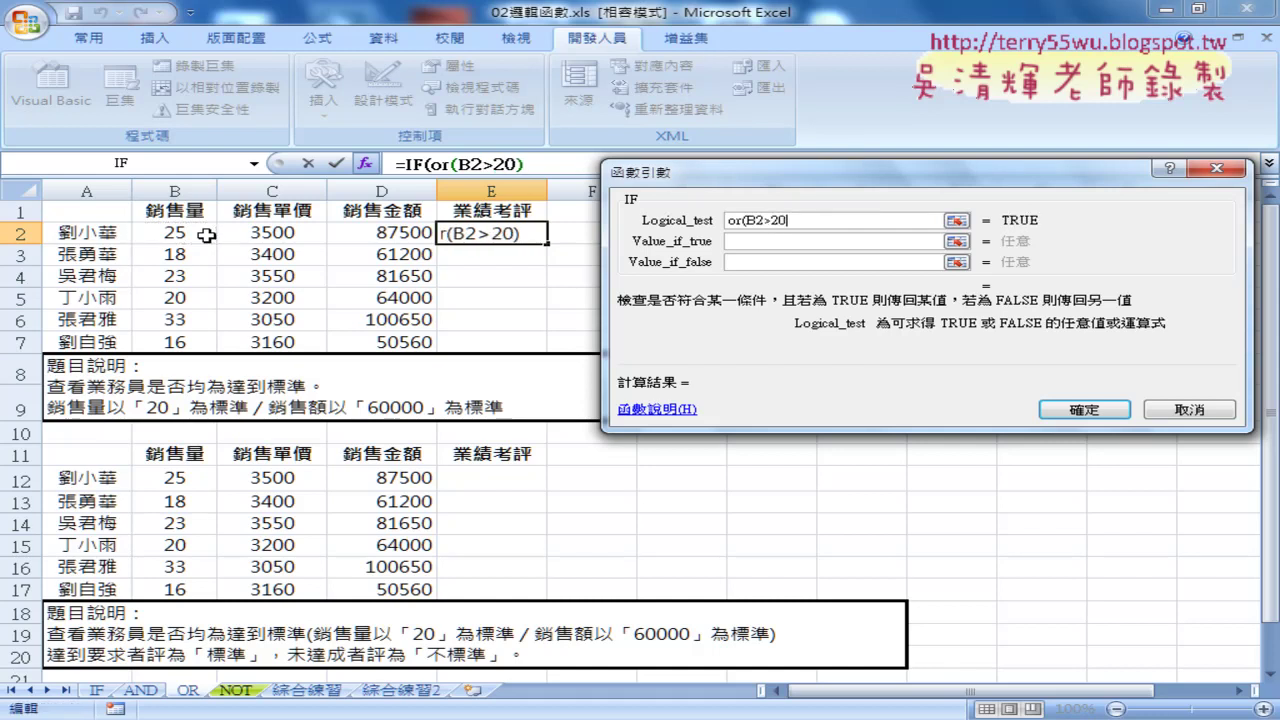
type(",")
left_click(398, 238)
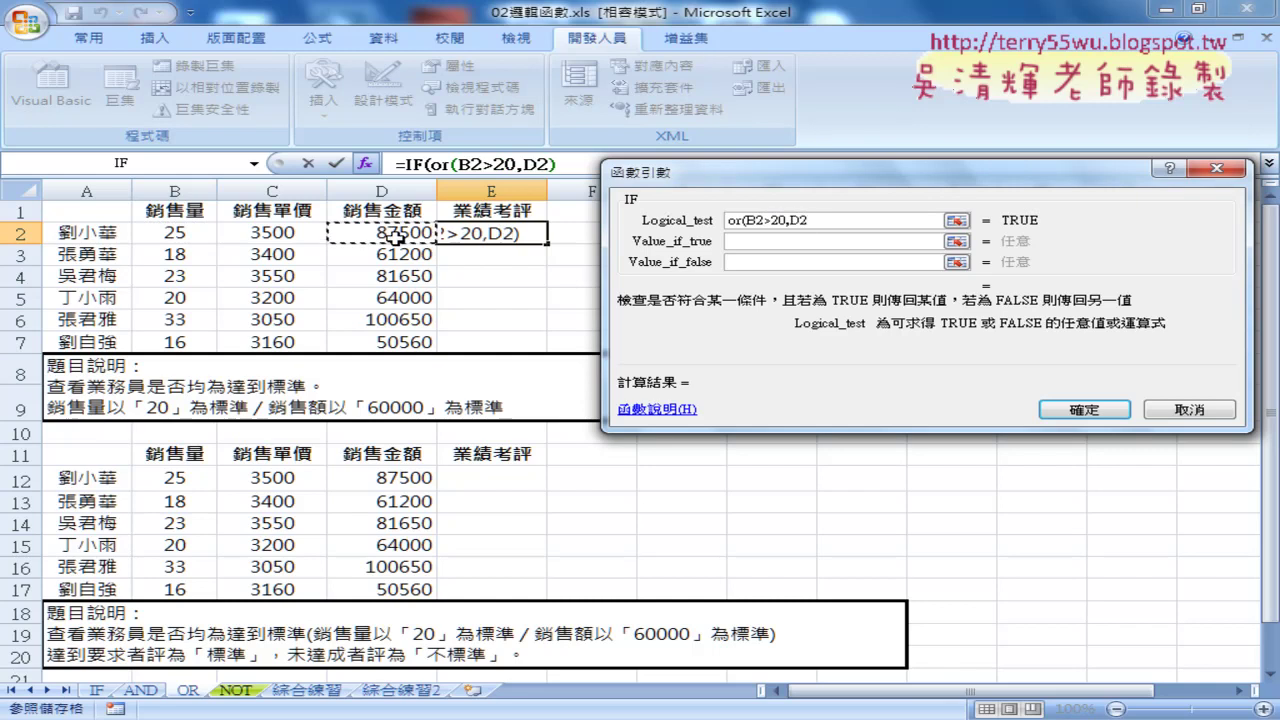
type(">6")
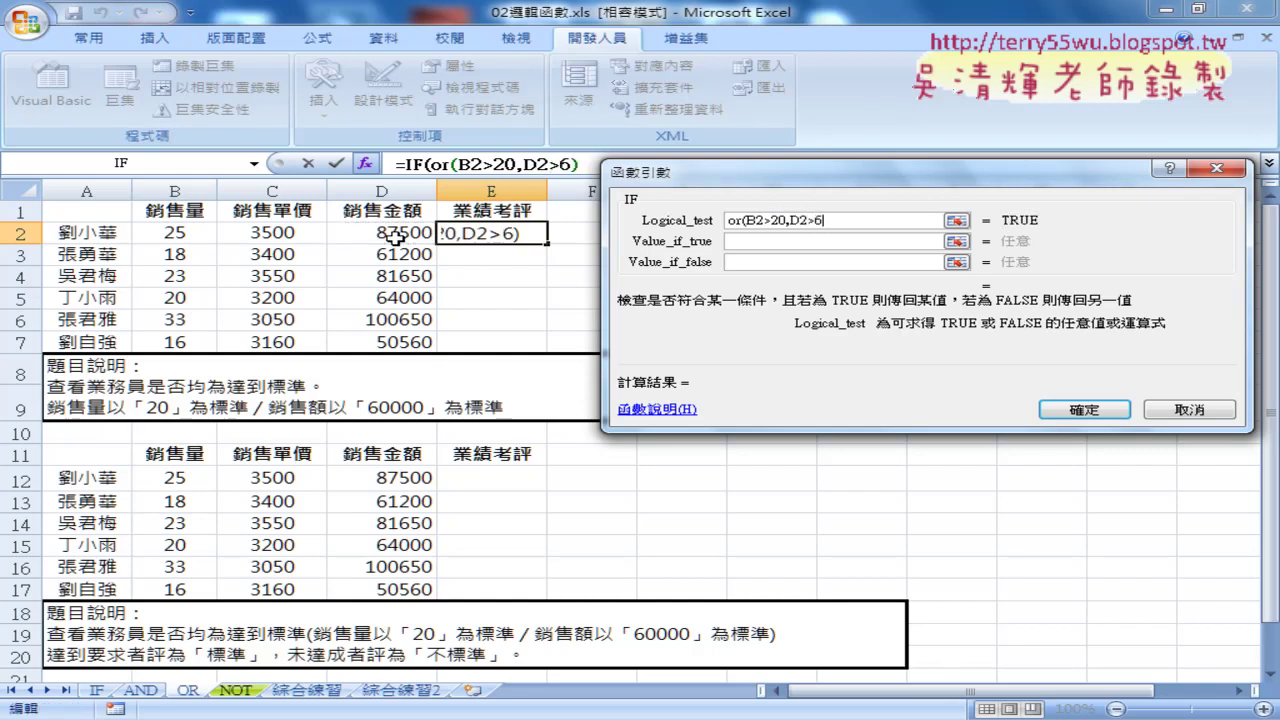
type("000")
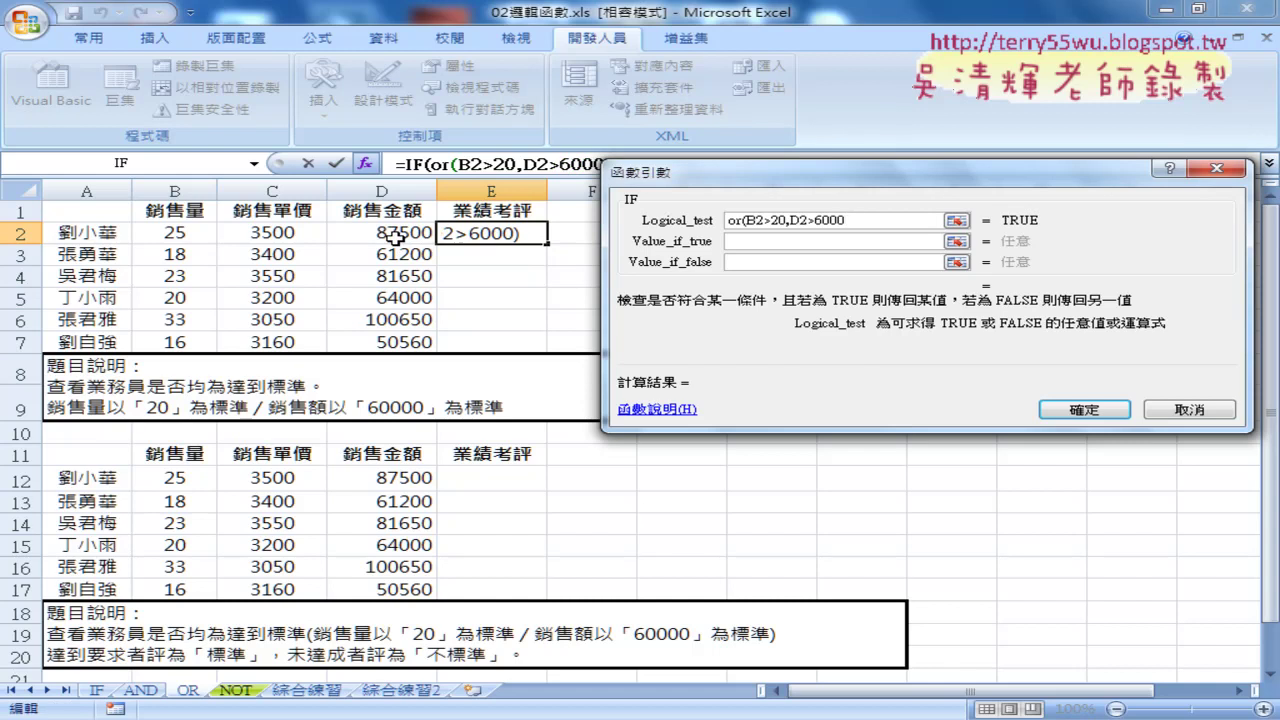
type("0)")
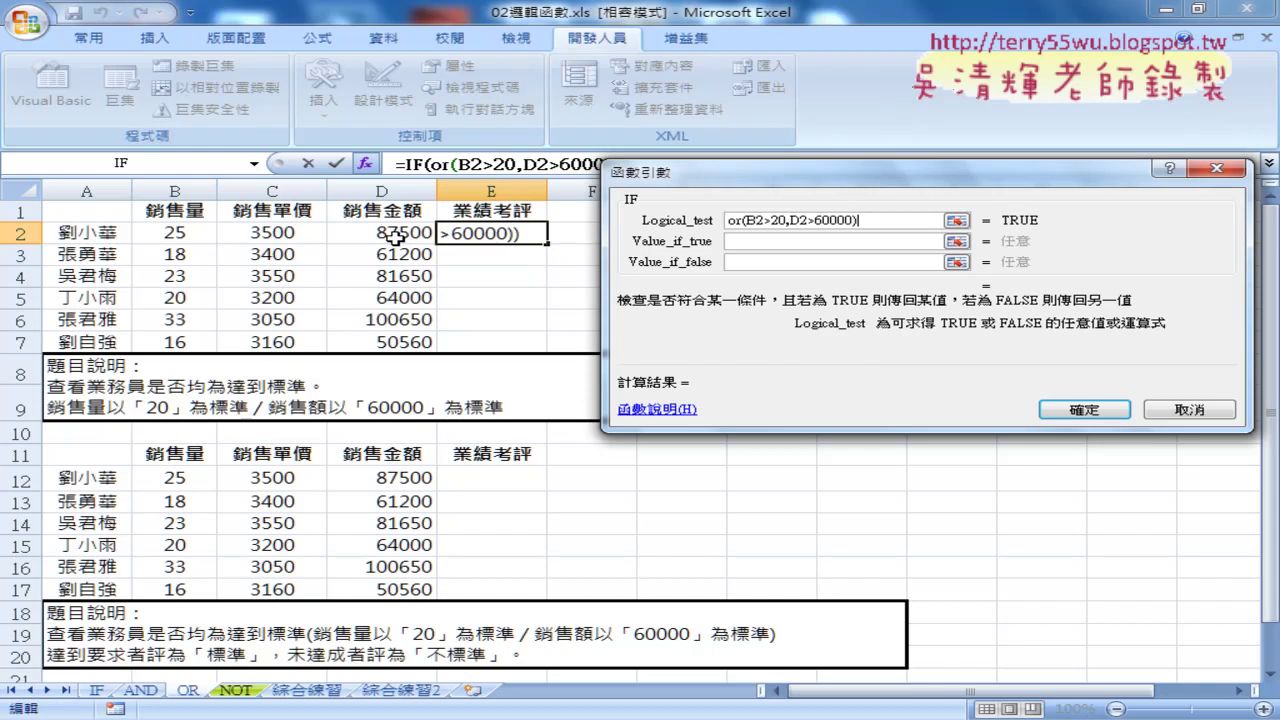
Step: Set the results to "Y" and "N", confirm the formula, and fill it down to E7
key("Tab")
type("Y")
key("Tab")
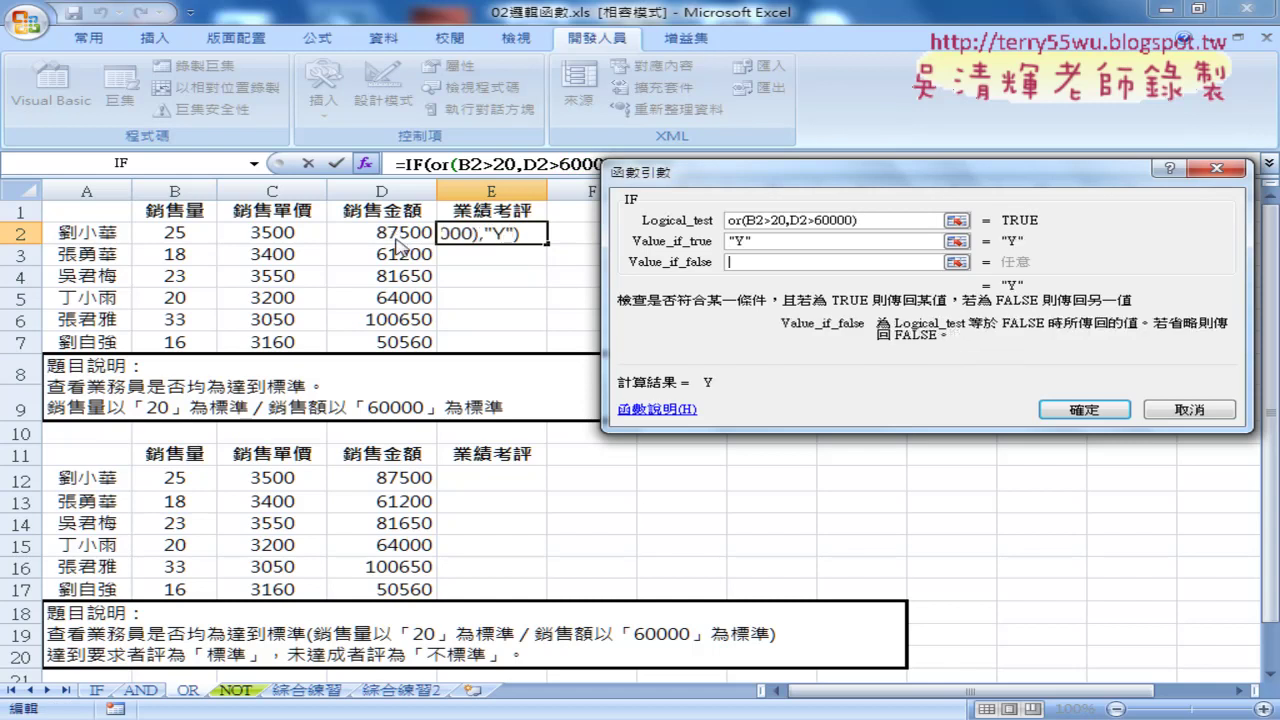
type("N")
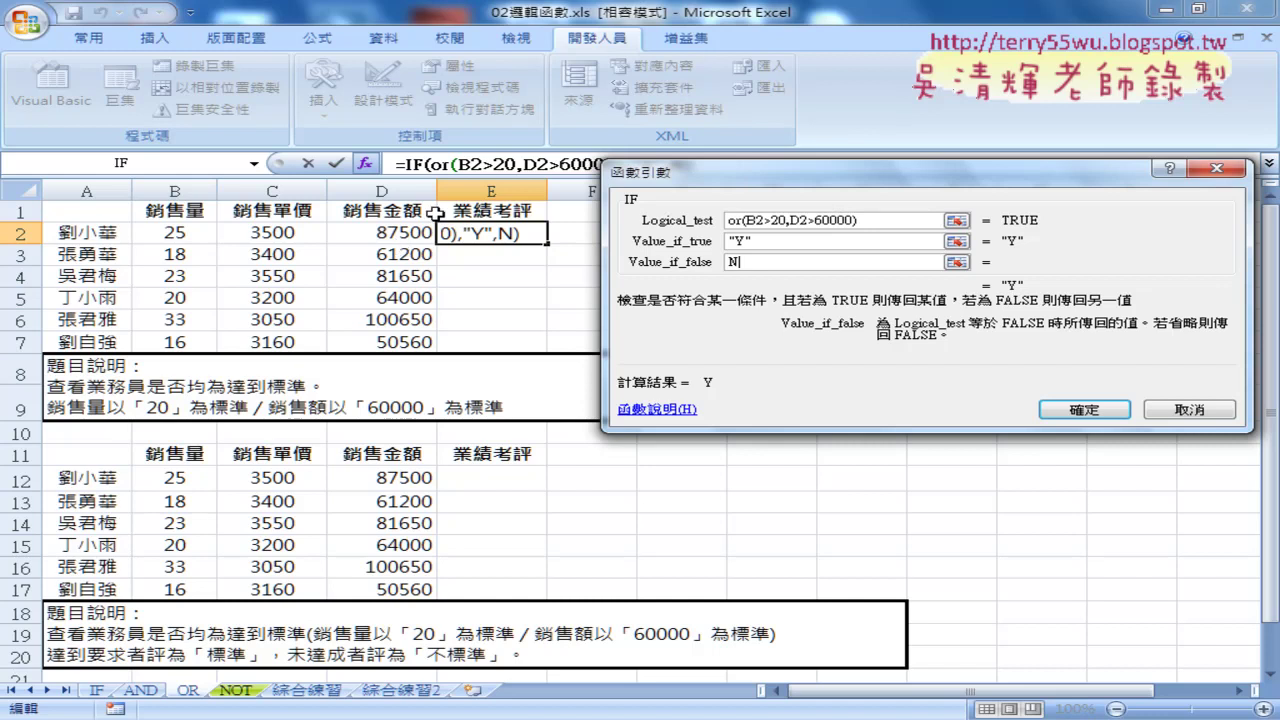
double_click(740, 220)
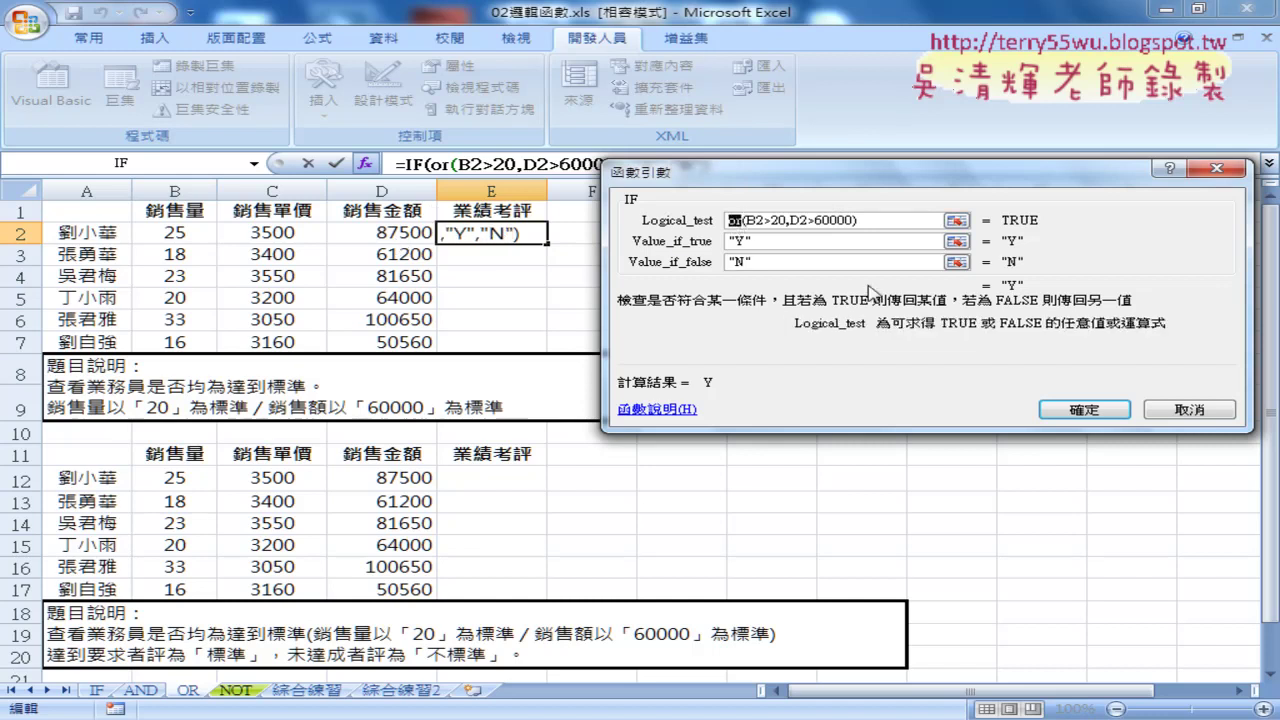
left_click(770, 221)
left_click(1084, 409)
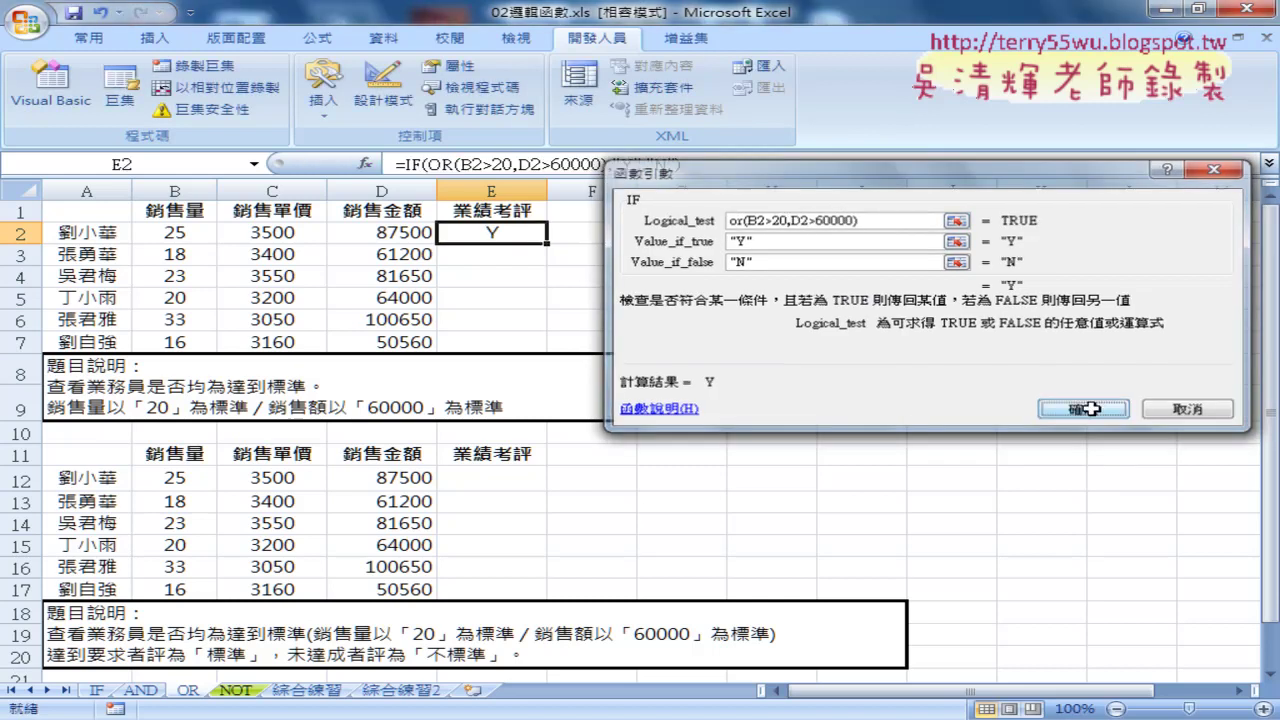
left_click_drag(547, 243, 540, 343)
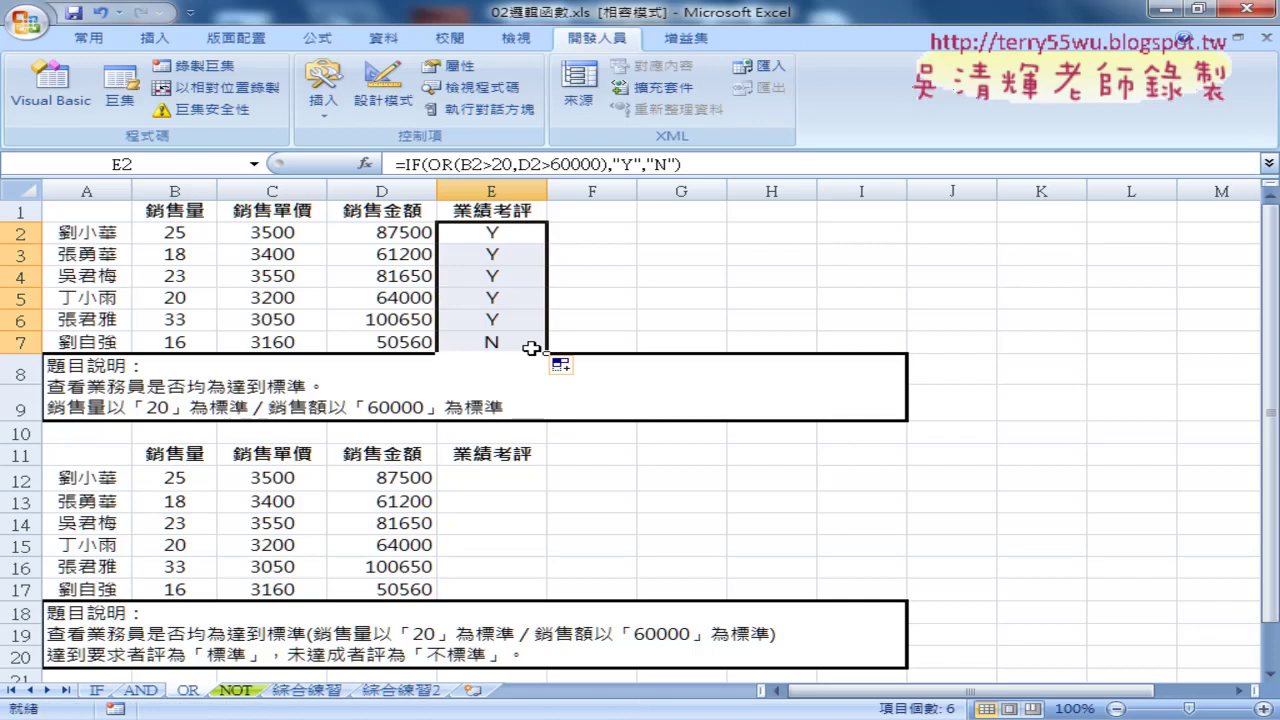
Step: Open the Visual Basic Editor and copy the 業績 Sub below, naming the copy 業績OR
left_click(68, 88)
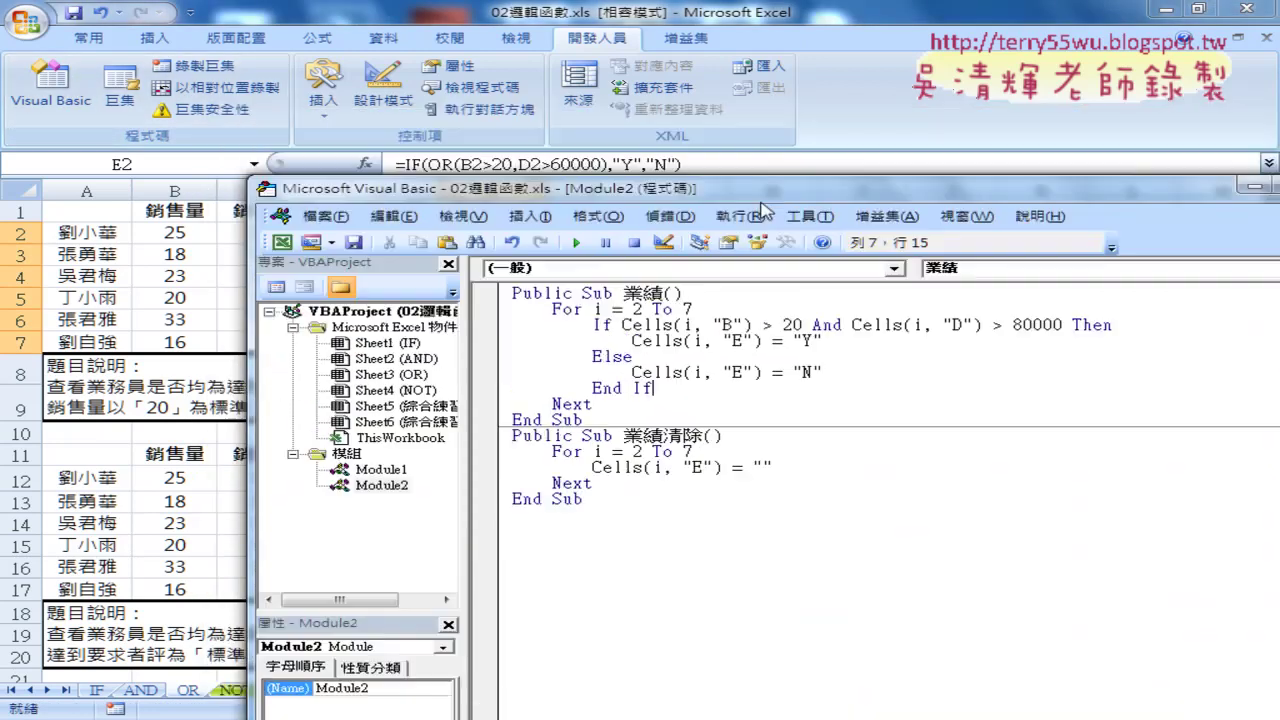
left_click_drag(760, 204, 810, 240)
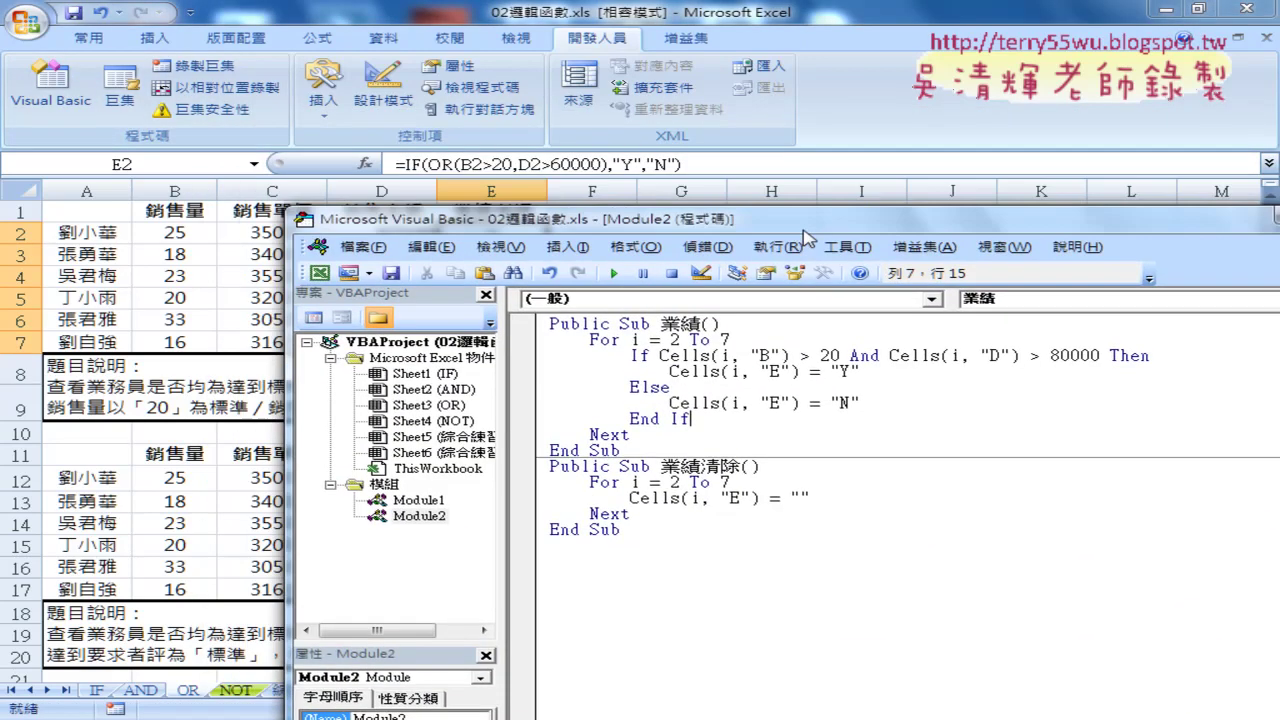
mouse_move(632, 456)
left_mouse_down()
mouse_move(575, 363)
mouse_move(612, 566)
left_mouse_up()
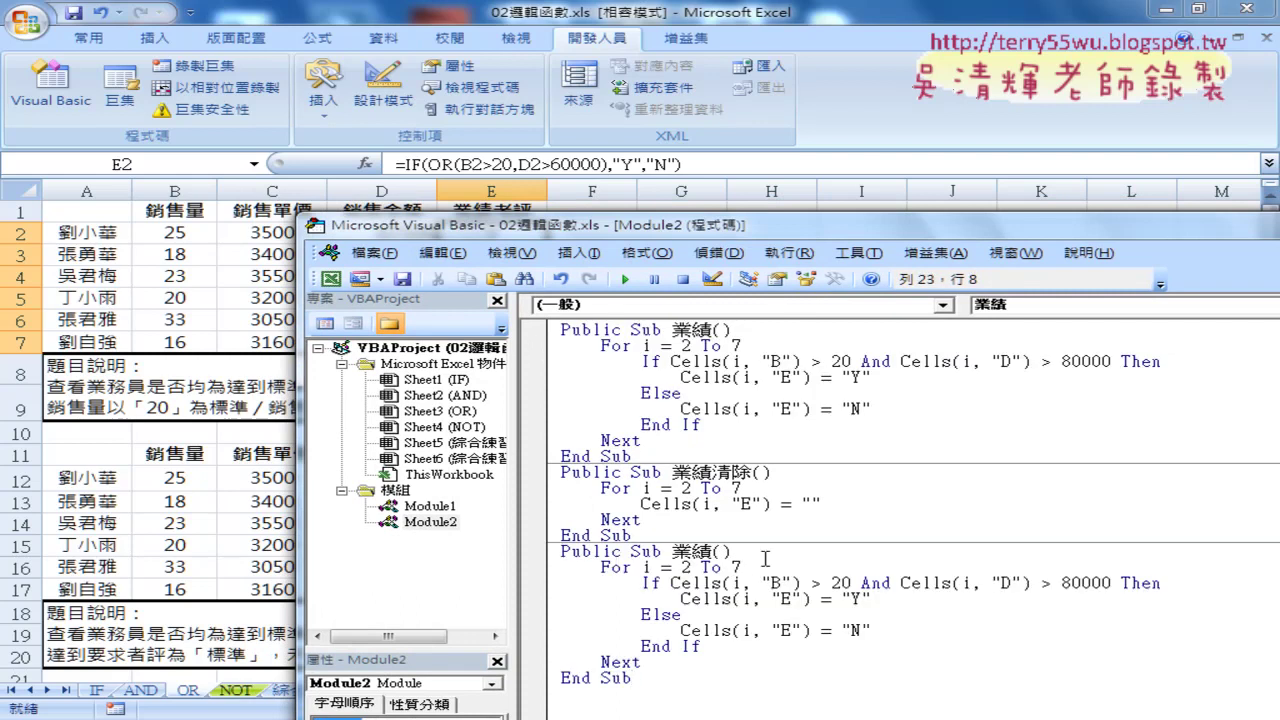
left_click(712, 551)
type("0")
type("R")
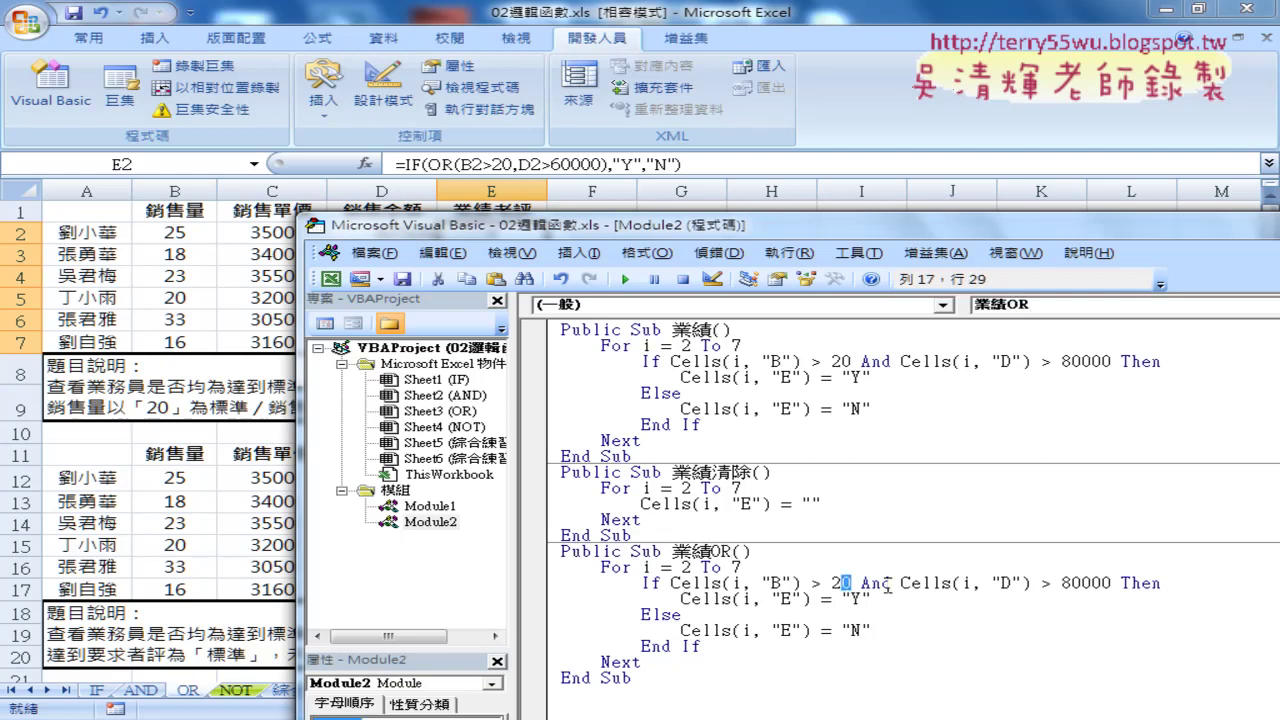
Step: Change the copy's condition from And to Or and 80000 to 60000, comparing it with the original
left_click_drag(900, 584, 861, 584)
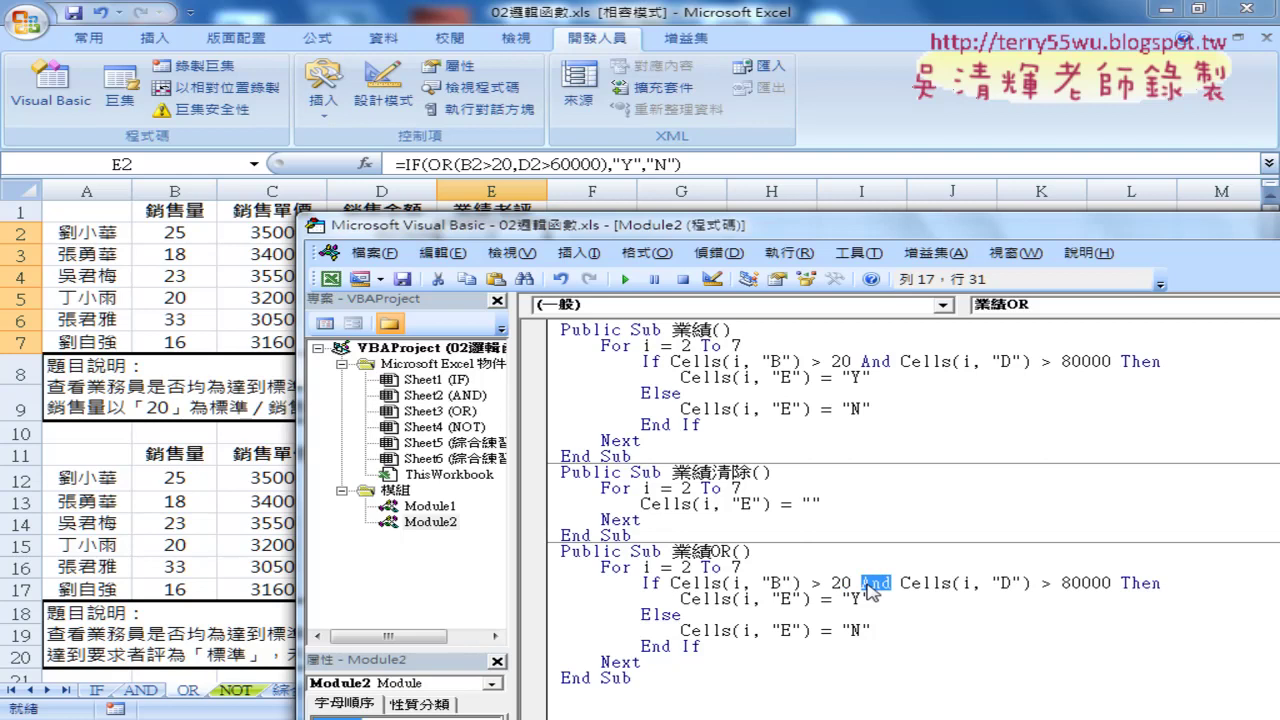
type("OR")
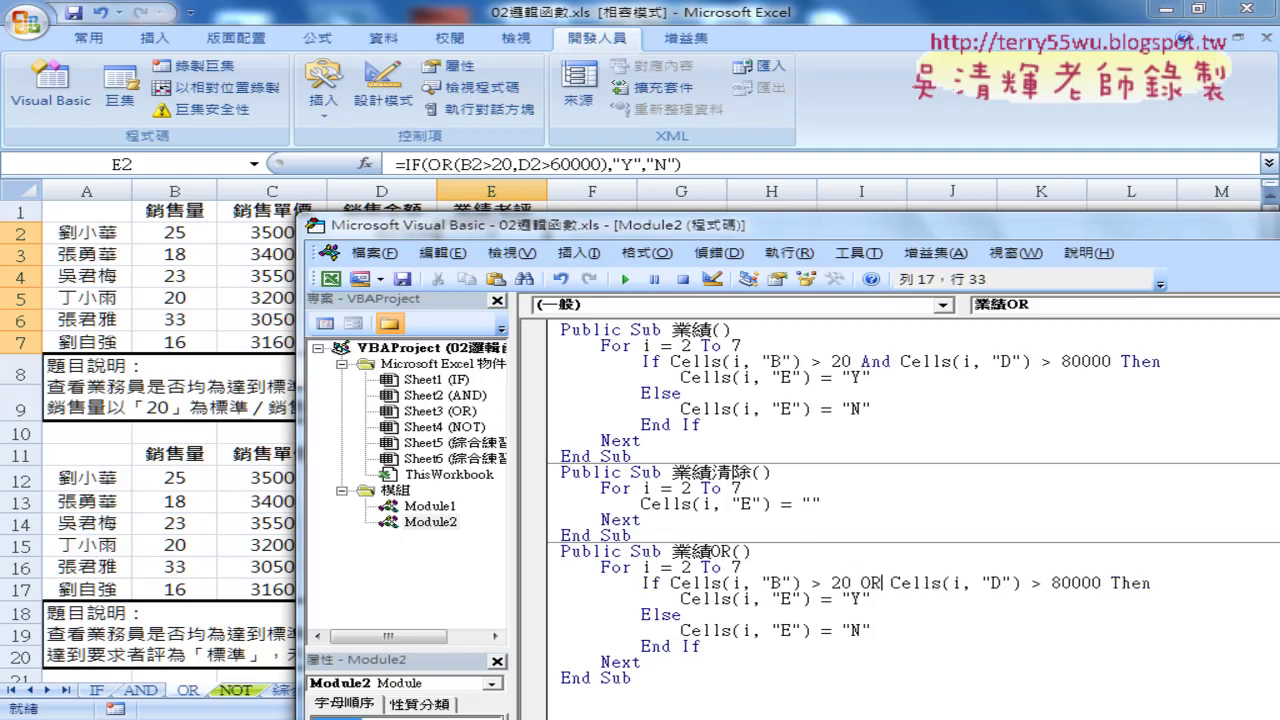
left_click_drag(1062, 584, 1052, 584)
type("6")
left_click(988, 662)
left_click_drag(862, 361, 1112, 362)
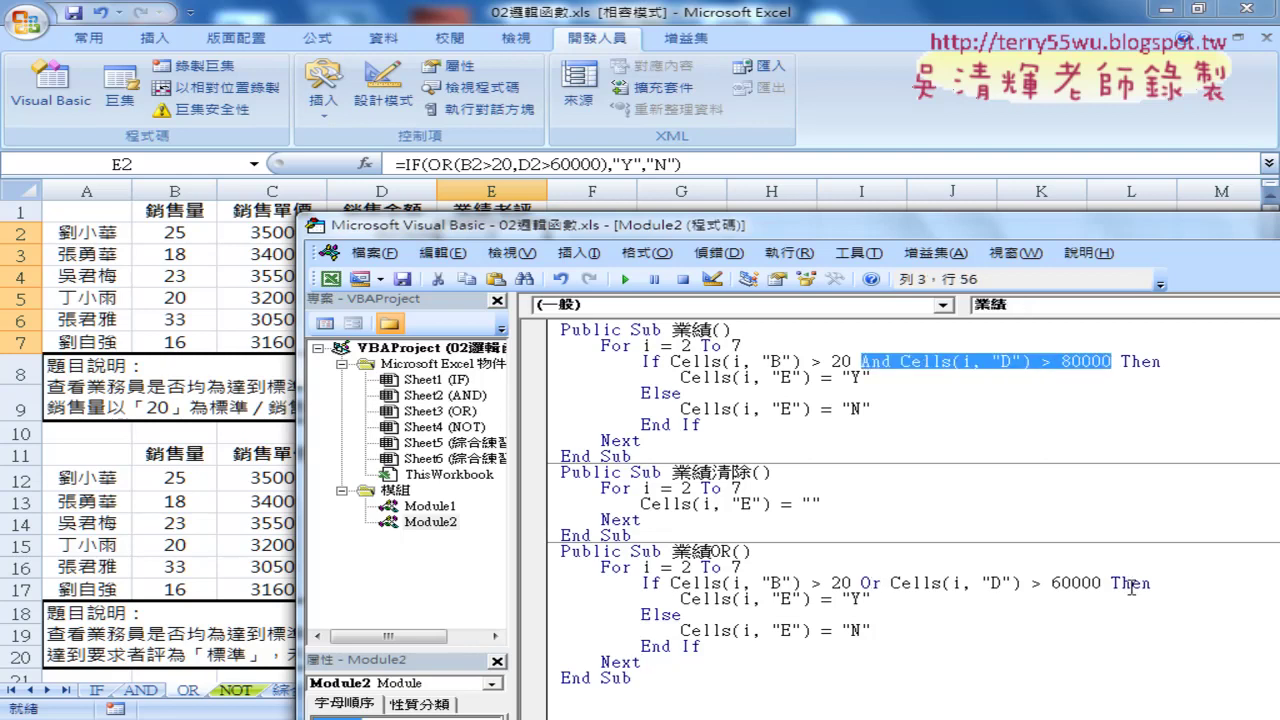
left_click_drag(1104, 583, 863, 583)
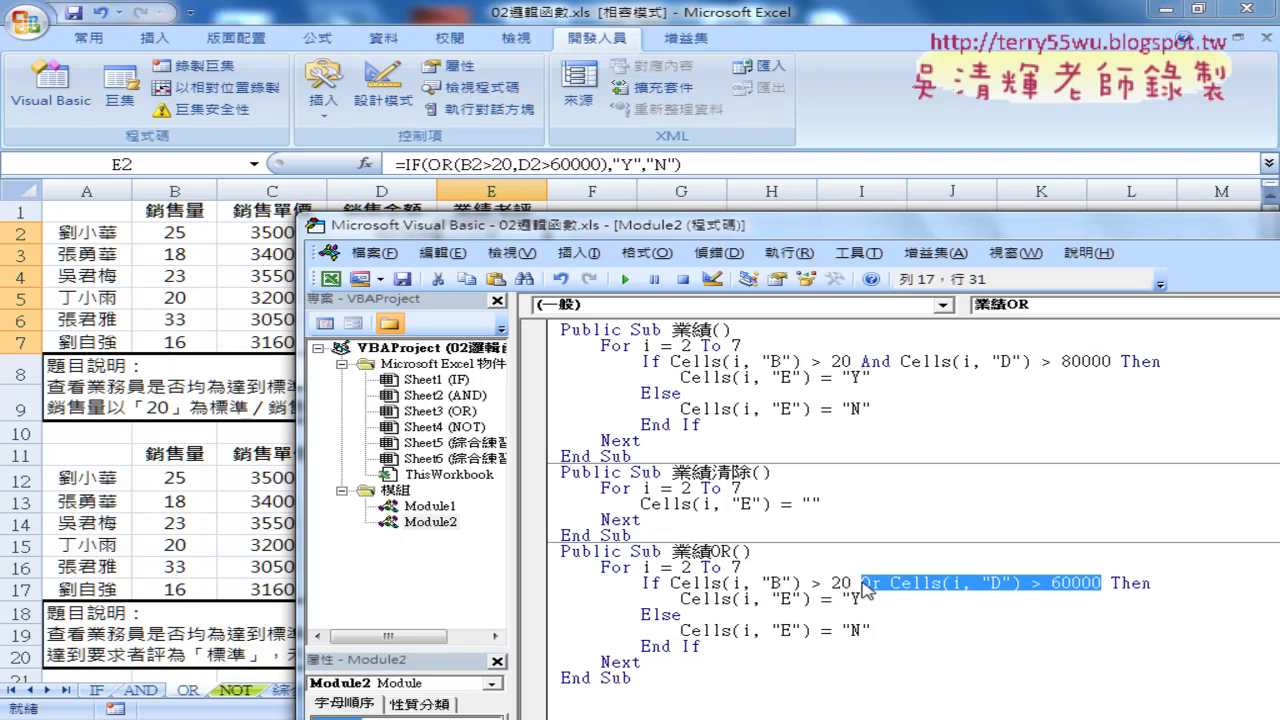